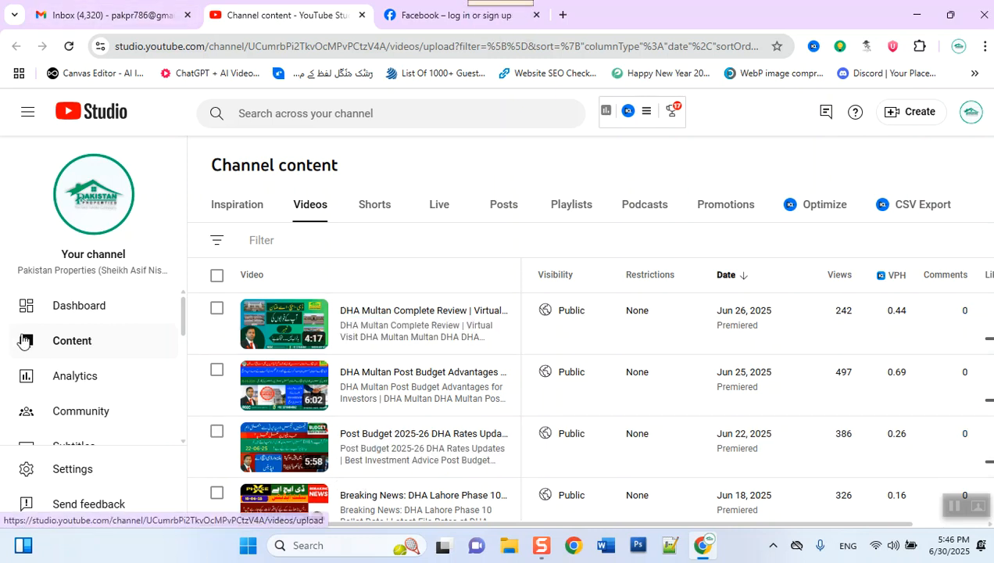
Step: Open a new Chrome tab and enter 'studio' so it autocompletes to studio.youtube.com
scroll(45, 366, "down", 1)
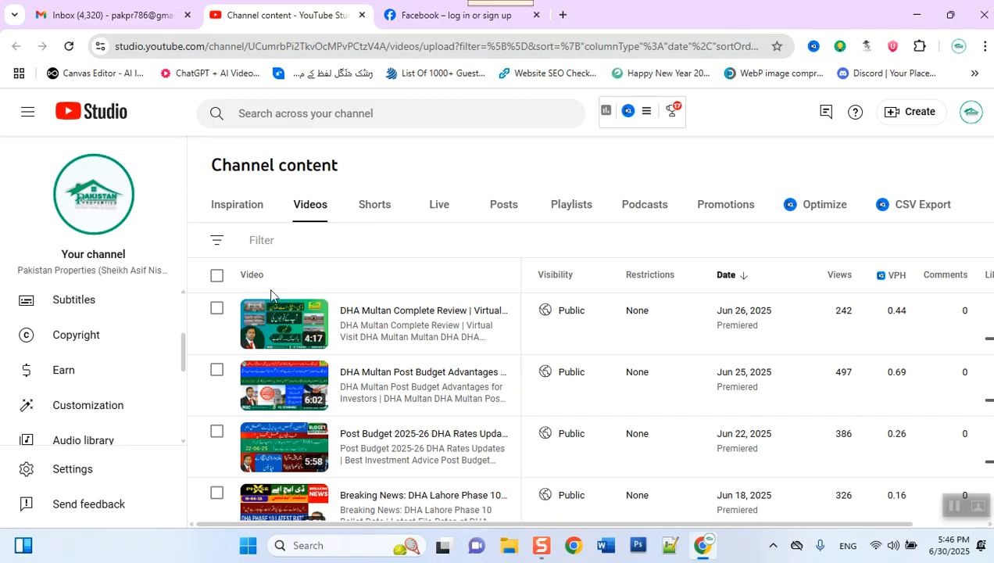
left_click(373, 42)
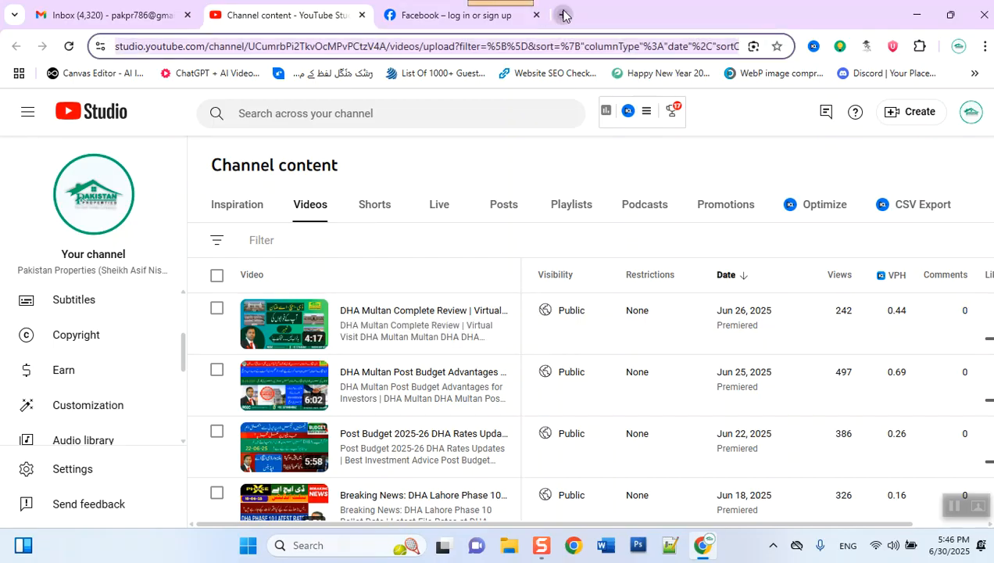
left_click(563, 15)
type("stu")
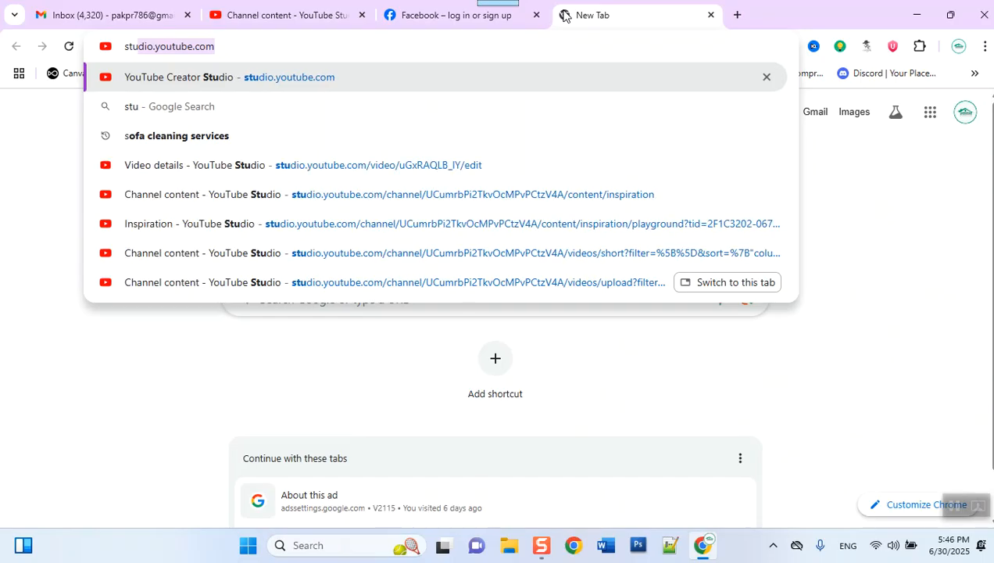
type("dio")
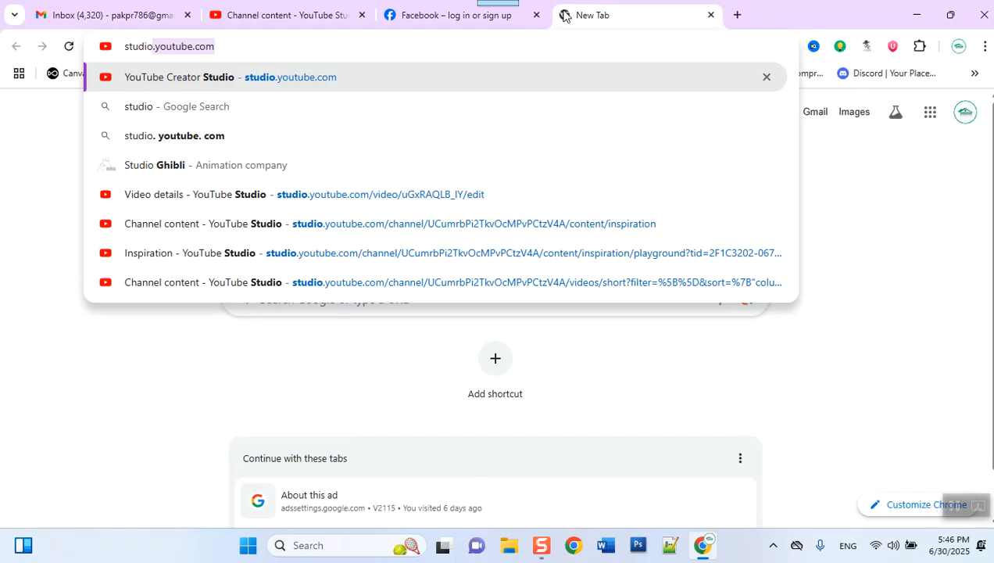
Step: Go to studio.youtube.com, loading the Channel dashboard with 8,343 subscribers and 14.7K views
key("Return")
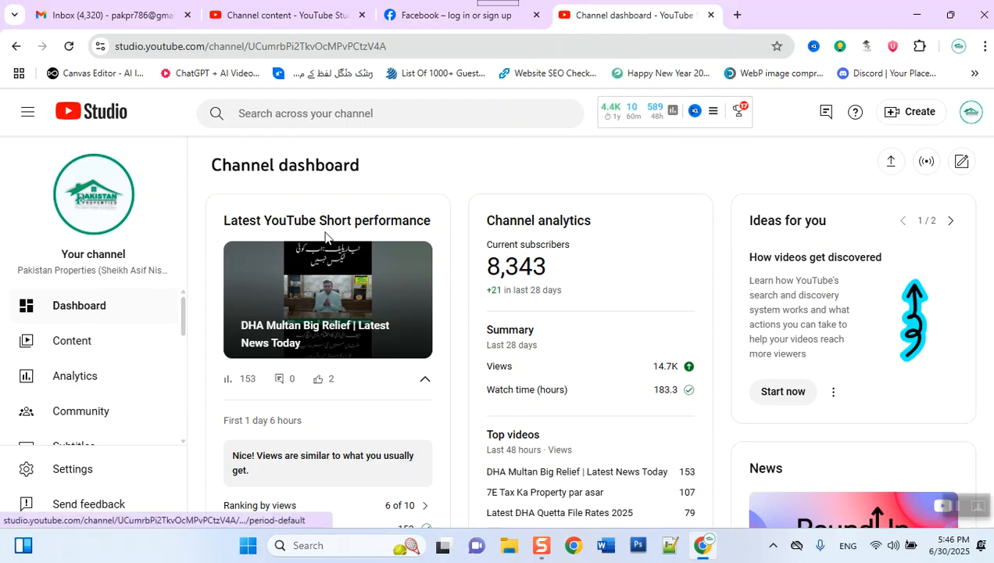
Step: Open the channel Settings on General, where default currency is PKR — Pakistani Rupee
left_click(82, 473)
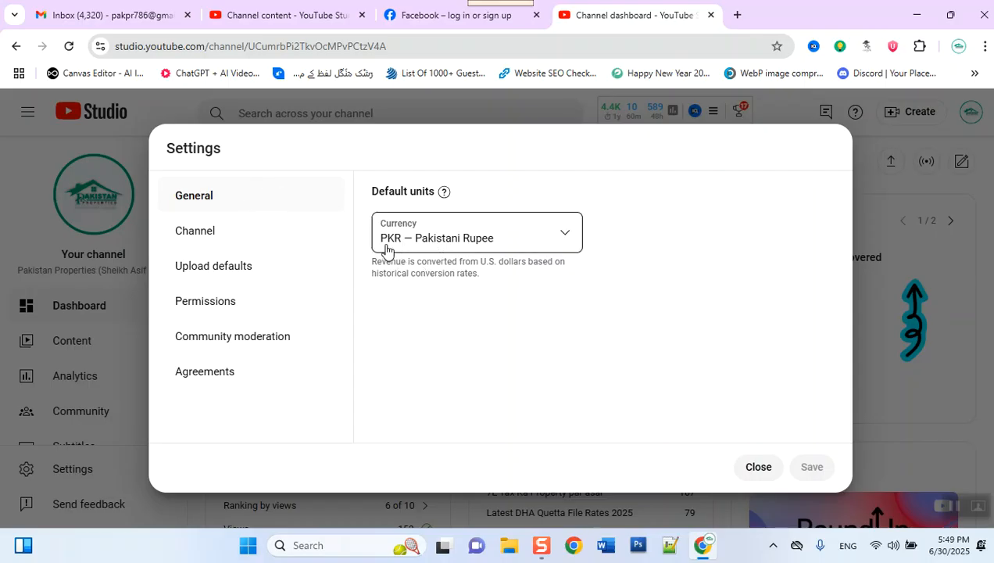
Step: Show the Channel section's Basic info with country of residence Pakistan and the keyword list
left_click(205, 238)
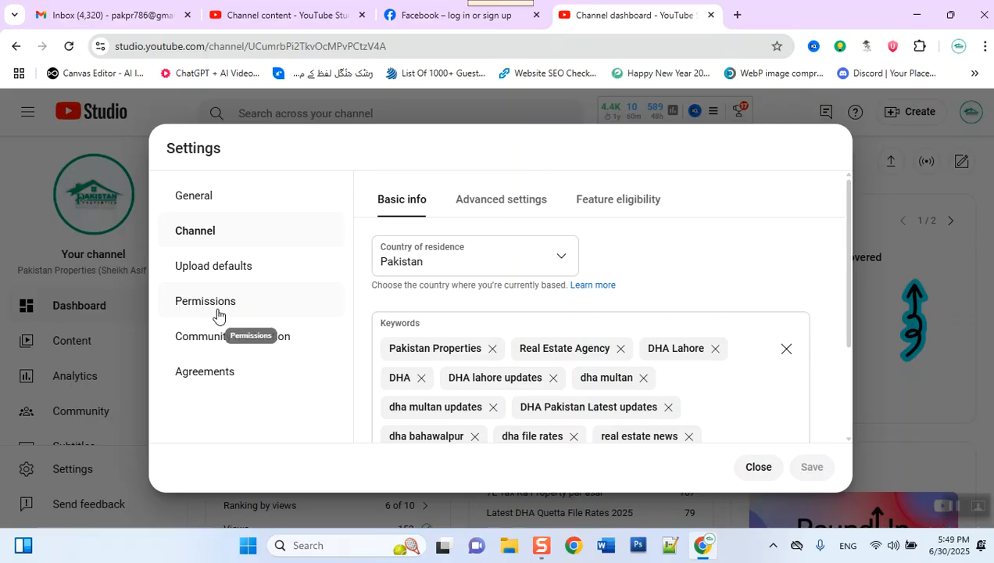
Step: Open Permissions and scroll through the owner and the two Managers listed
left_click(218, 313)
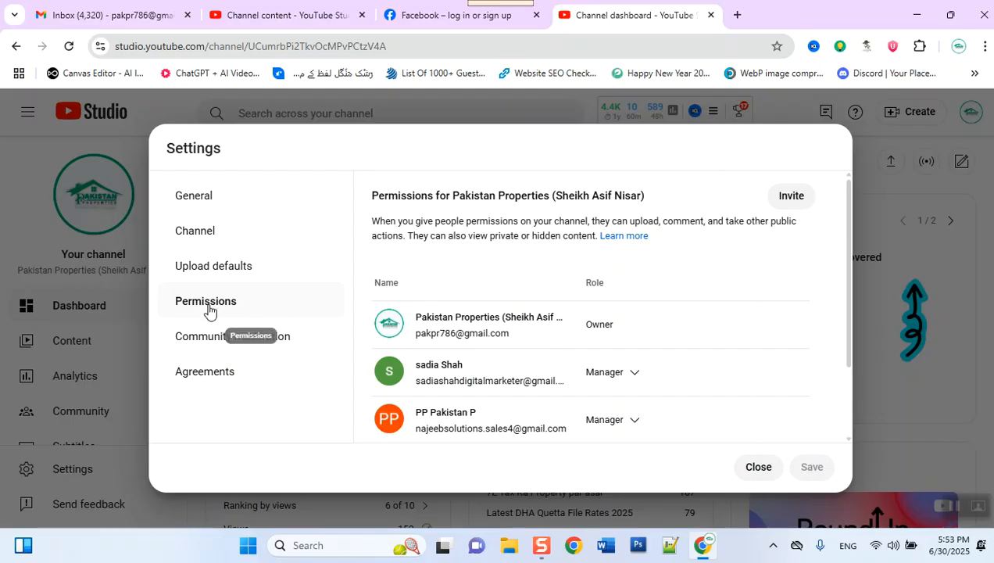
scroll(476, 375, "down", 2)
scroll(480, 376, "up", 2)
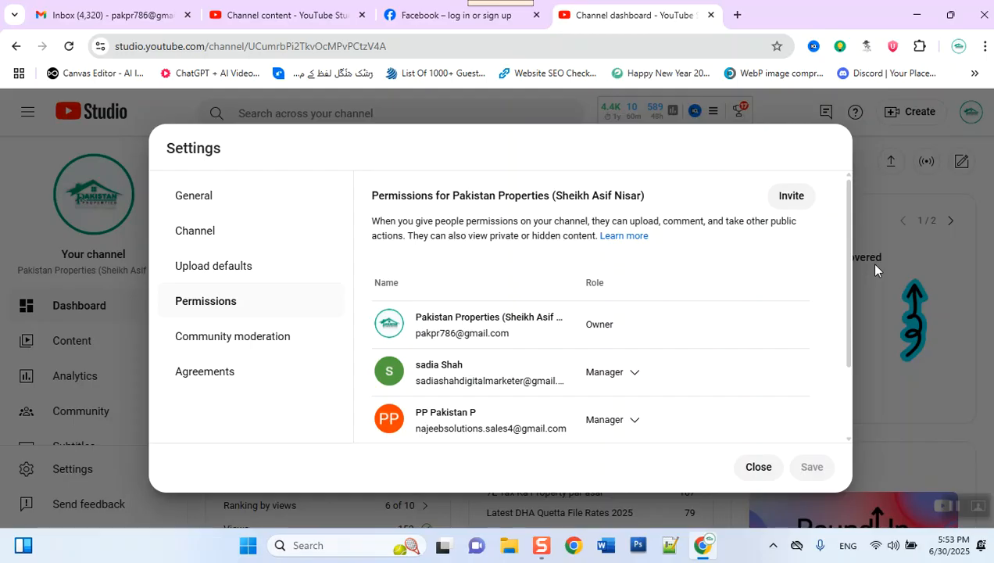
Step: Start a new invite and enter the invitee's e-mail address
left_click(792, 196)
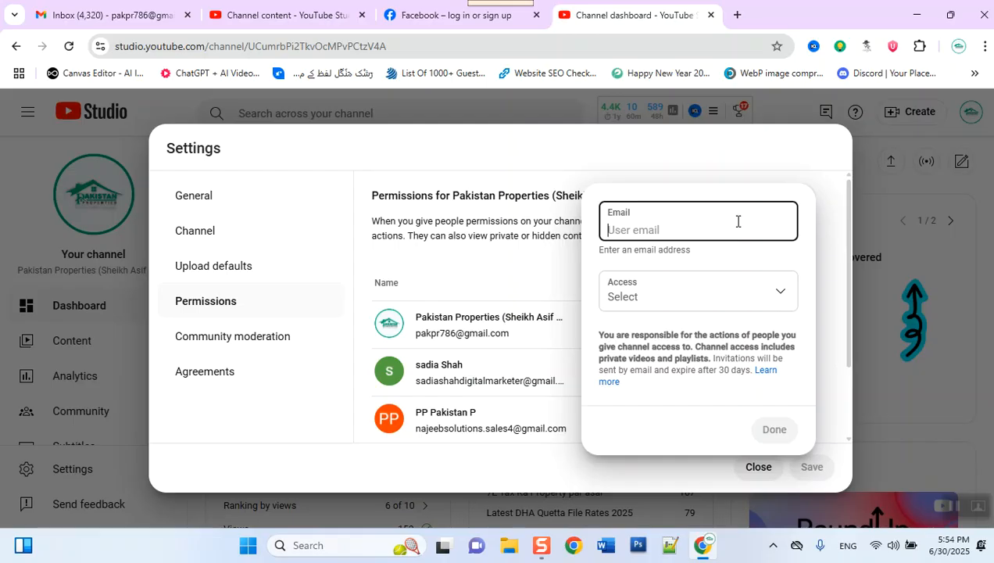
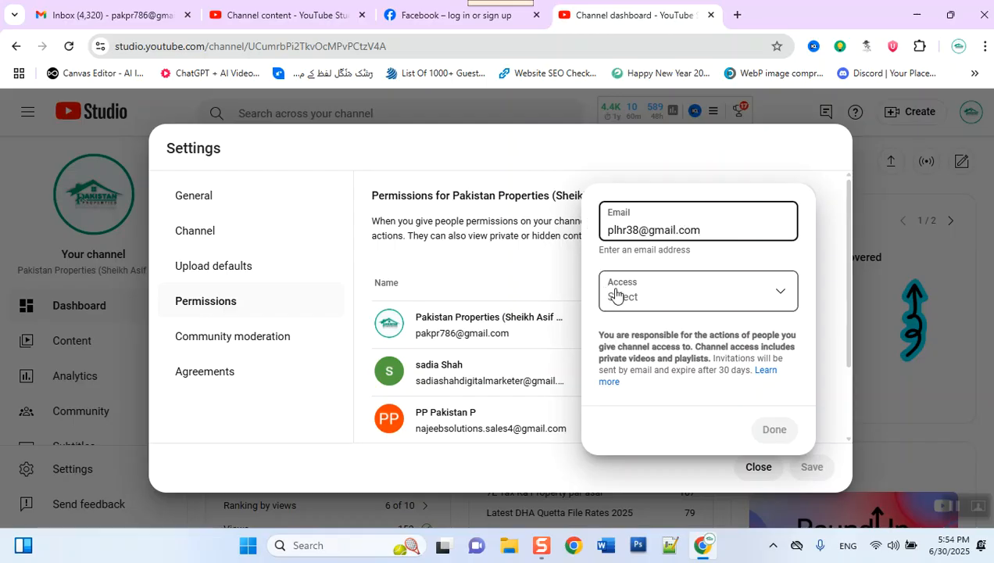
Step: List the invite's access roles: Manager, Editor, Editor (limited) and Subtitle editor
left_click(616, 294)
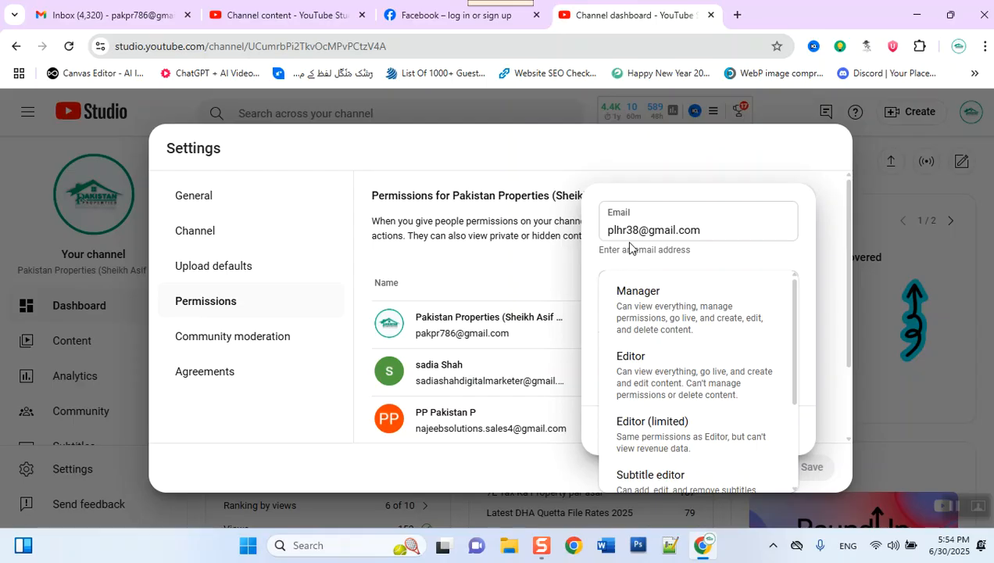
left_click(621, 162)
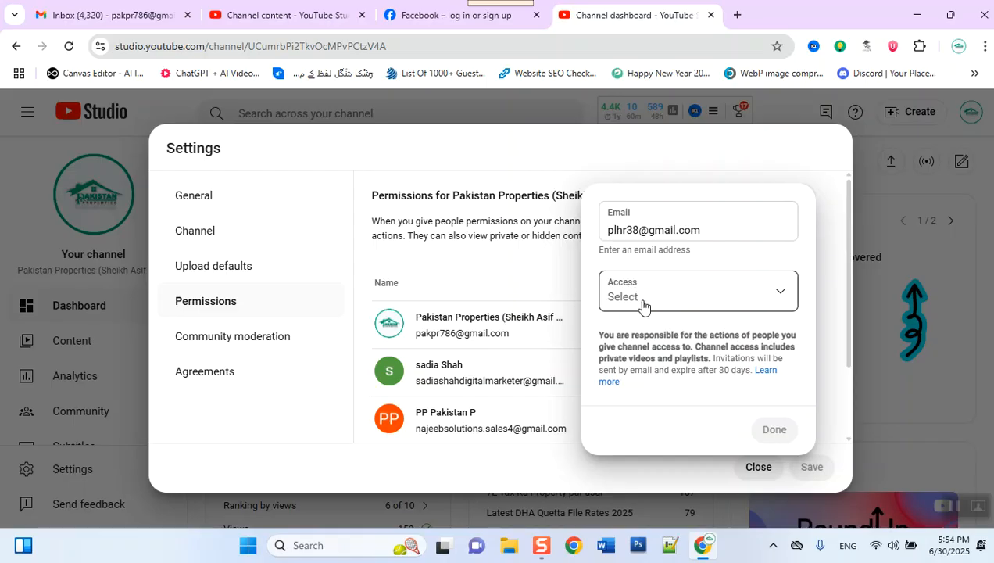
left_click(744, 291)
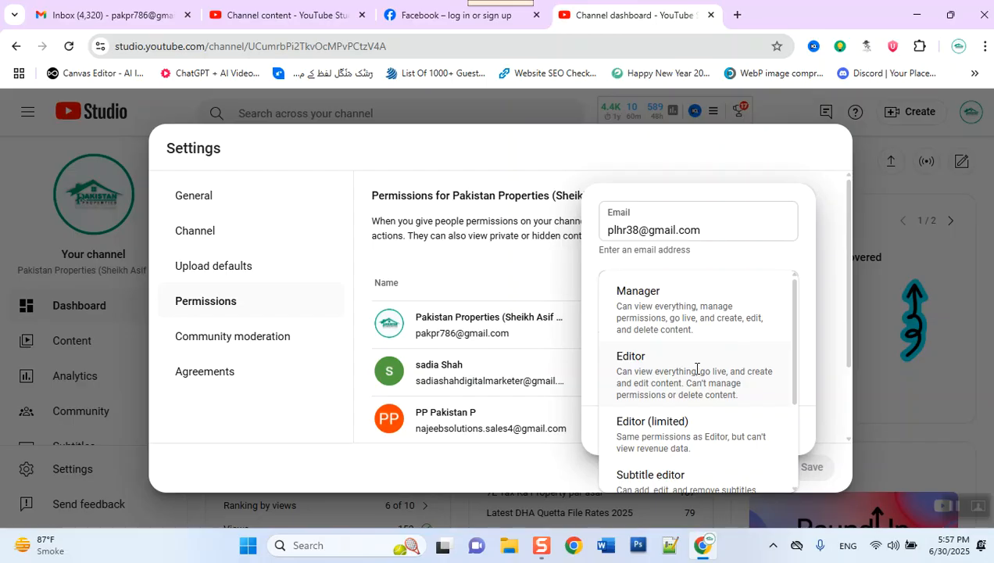
scroll(651, 349, "down", 1)
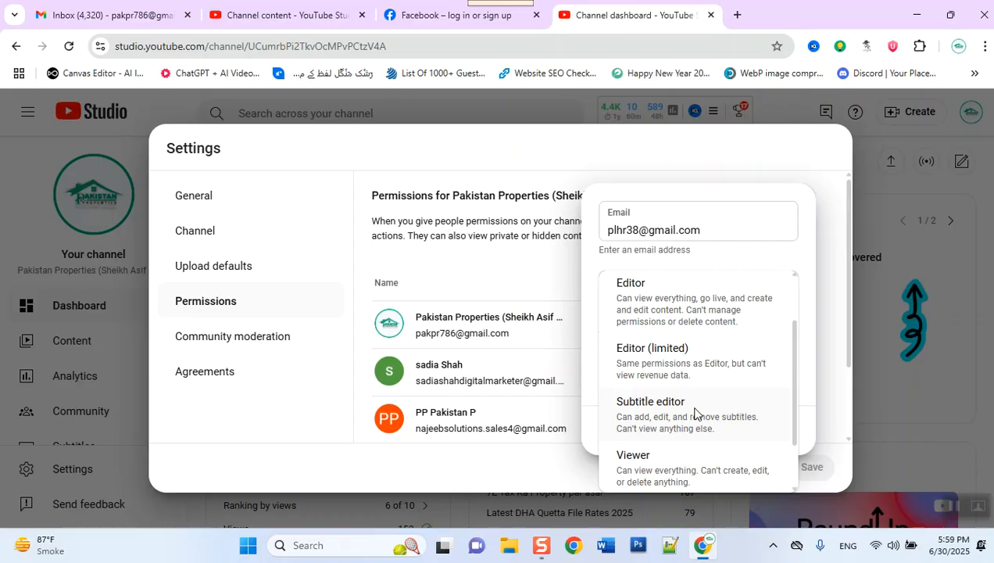
Step: Scroll the access role list down to Viewer (limited) and back up
scroll(695, 412, "down", 1)
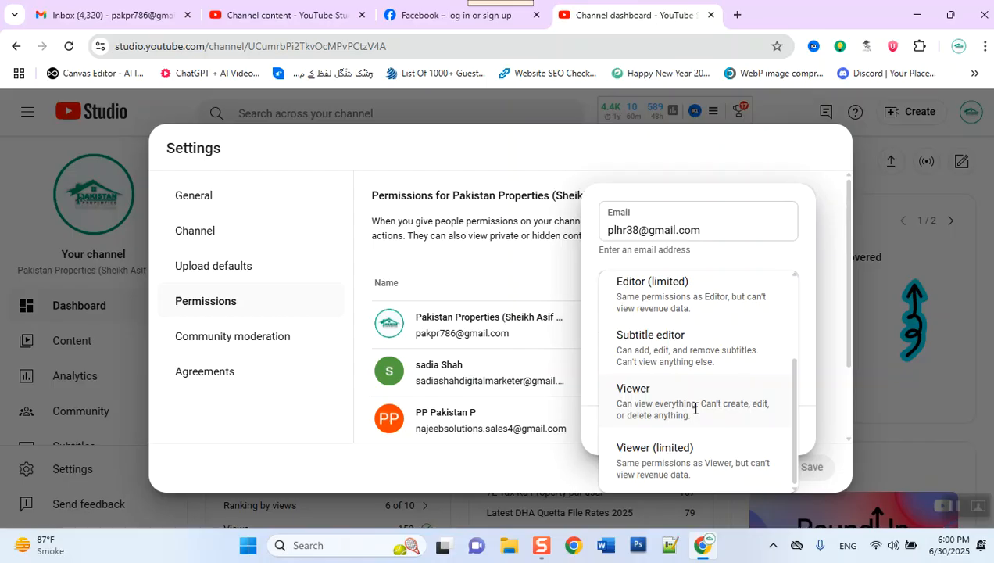
scroll(694, 296, "up", 3)
Step: Give the invitee the Manager role and add them to the permissions list as pending
left_click(683, 317)
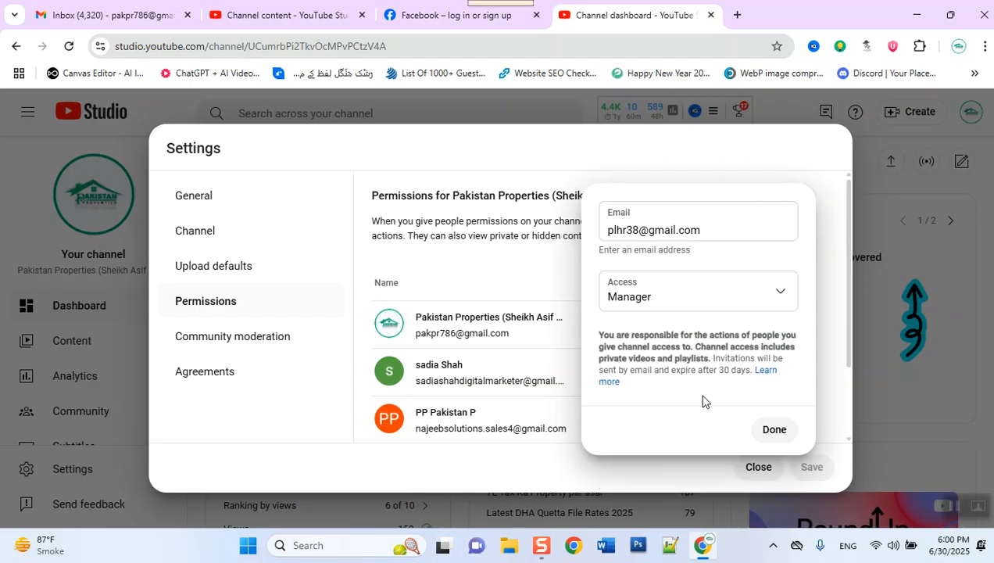
left_click(759, 432)
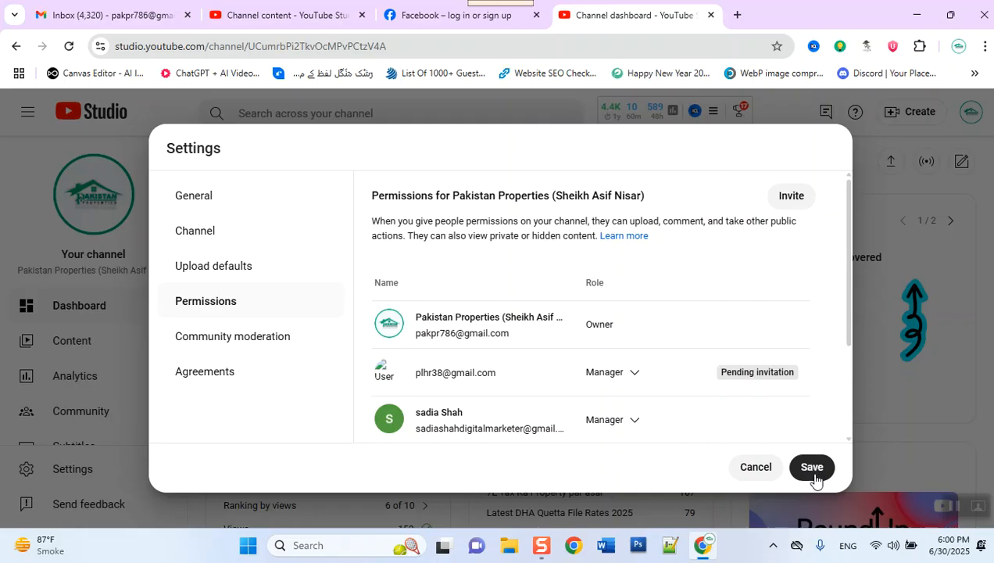
Step: Save the Manager permission, continue past 'Verify it's you', and switch to Gmail for the code
left_click(813, 474)
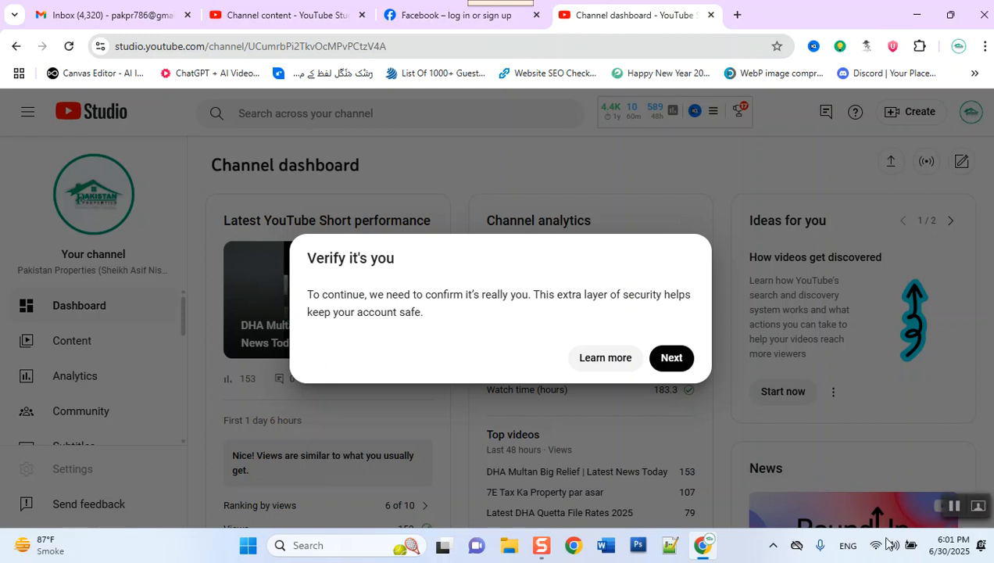
left_click(668, 356)
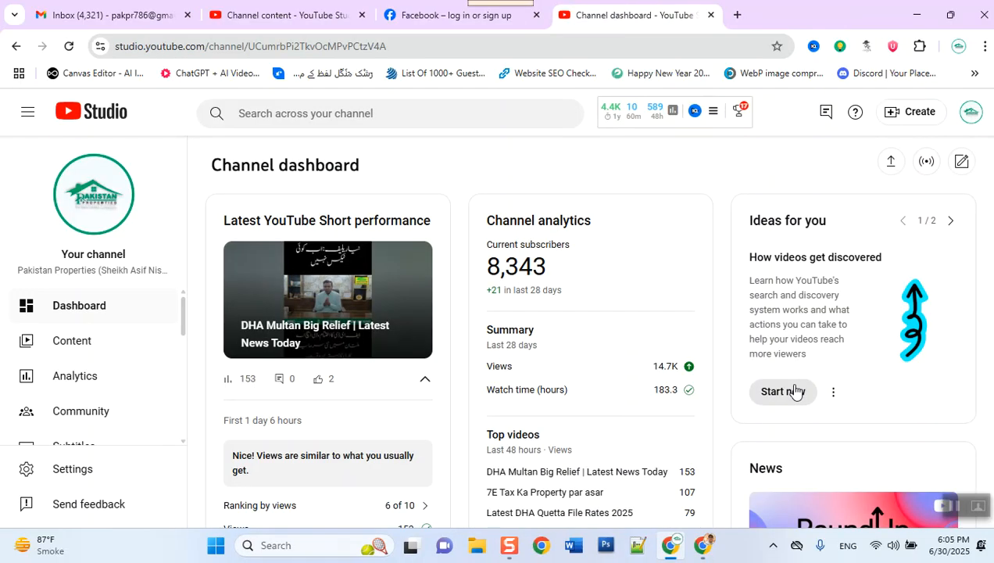
left_click(713, 554)
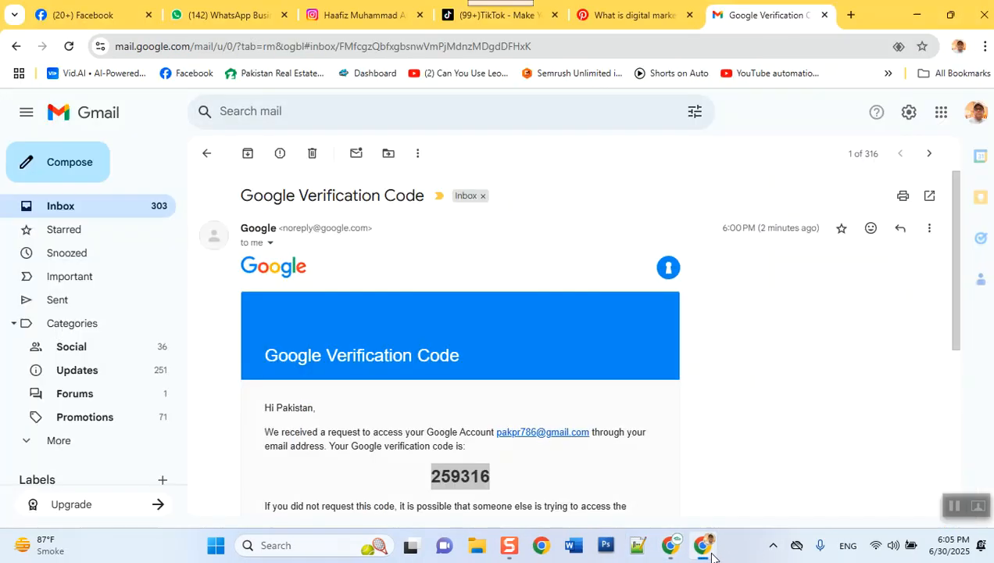
Step: Return to the Gmail inbox, where the YouTube channel invitation now sits at the top
left_click(76, 212)
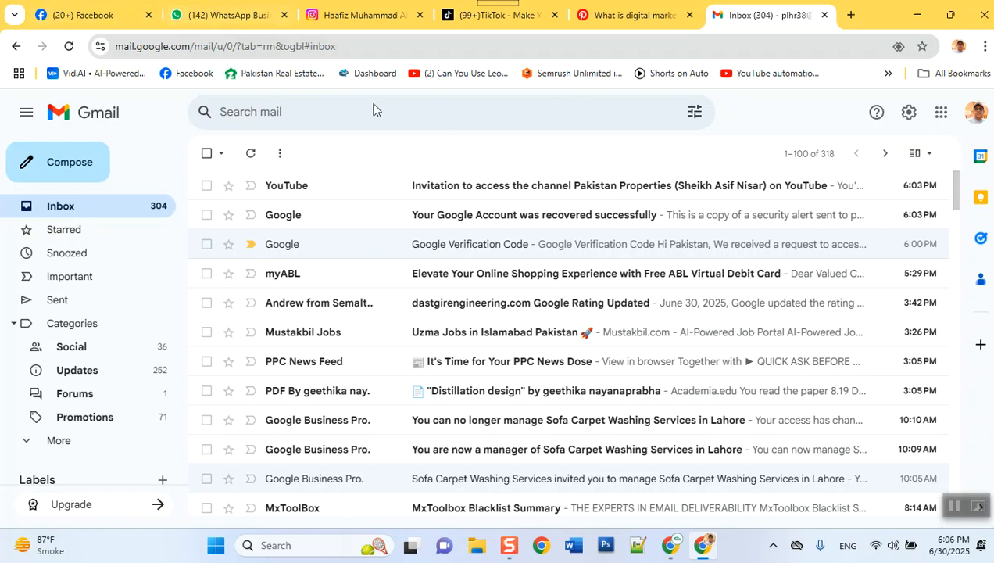
Step: Open the YouTube invitation email and accept the Manager role for the Pakistan Properties channel
left_click(502, 195)
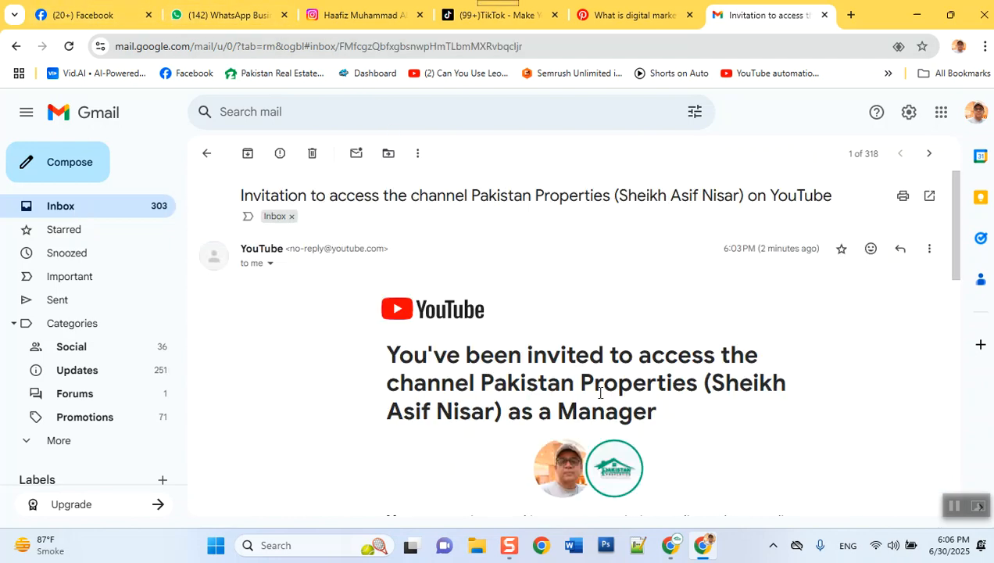
scroll(601, 395, "down", 3)
scroll(602, 394, "down", 1)
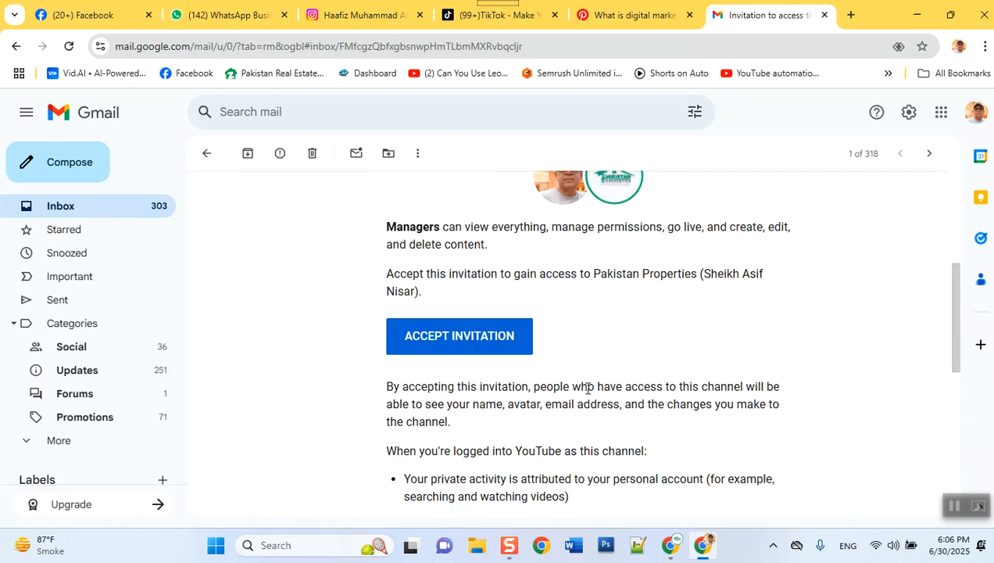
left_click(472, 346)
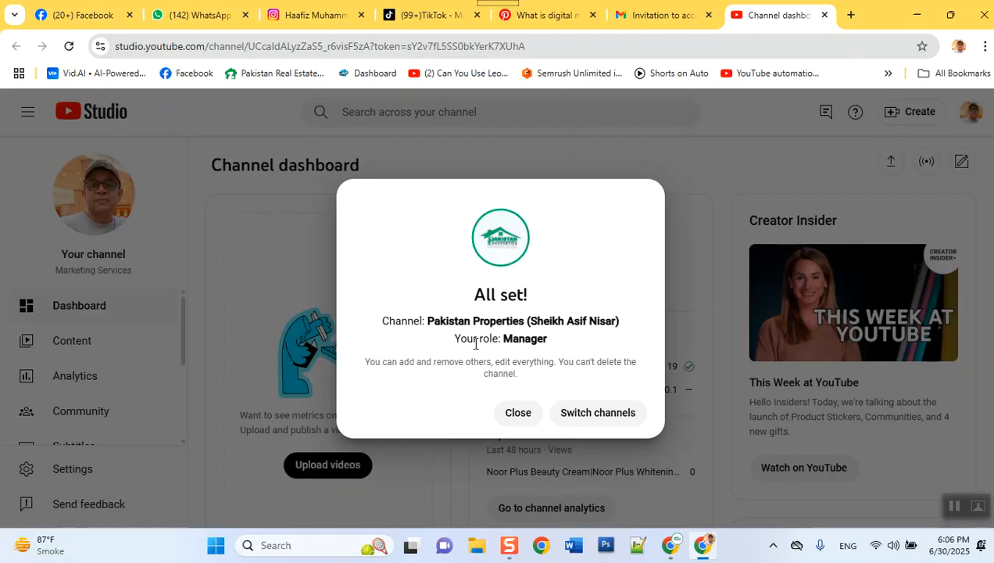
Step: Switch Studio to the Pakistan Properties channel dashboard with 8,343 subscribers
left_click(603, 423)
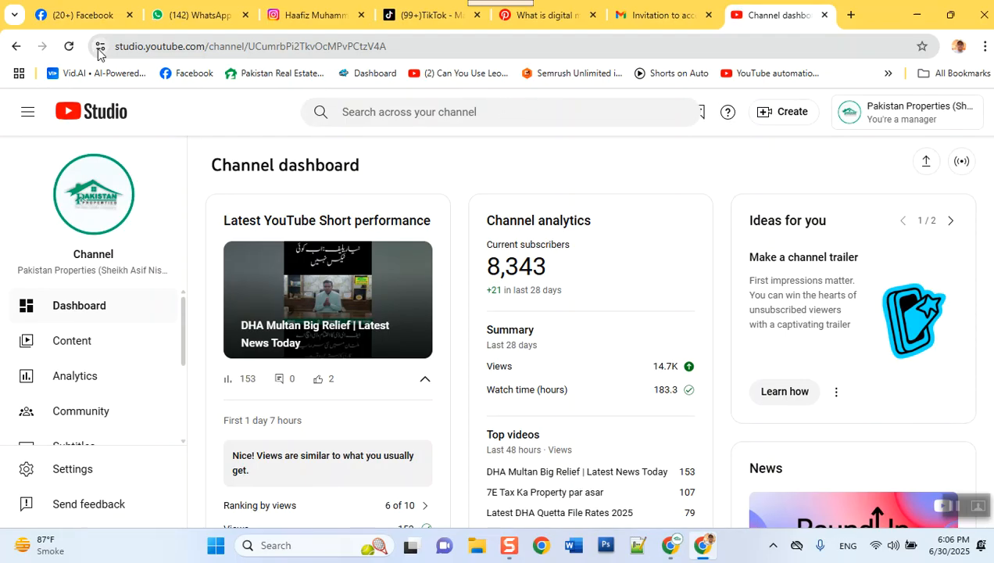
Step: Drag the Pakistan Properties Channel dashboard page onto the bookmarks bar
left_click_drag(99, 49, 68, 68)
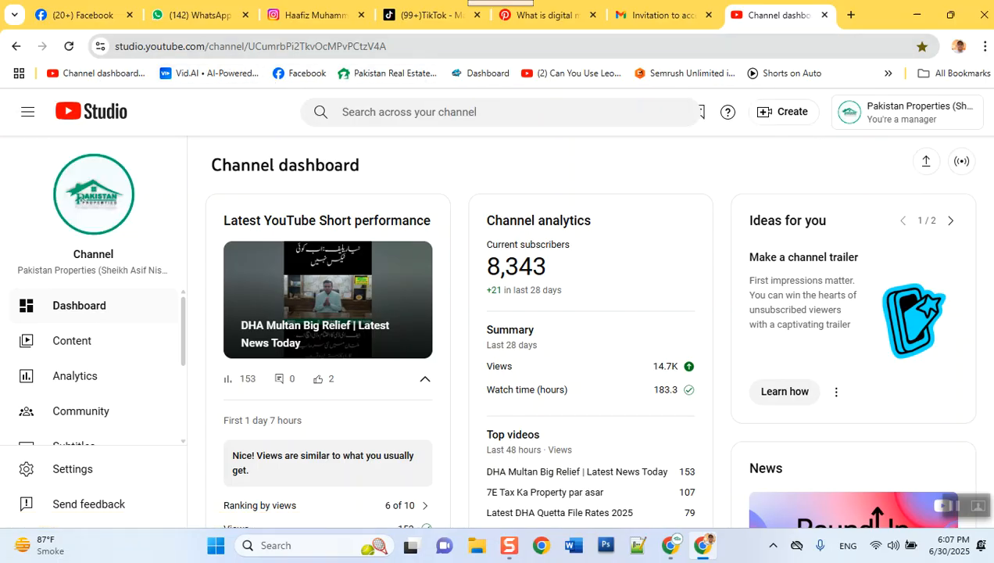
Step: Add another Channel dashboard bookmark for the Pakistan Properties Studio page to the bookmarks bar
left_click(985, 47)
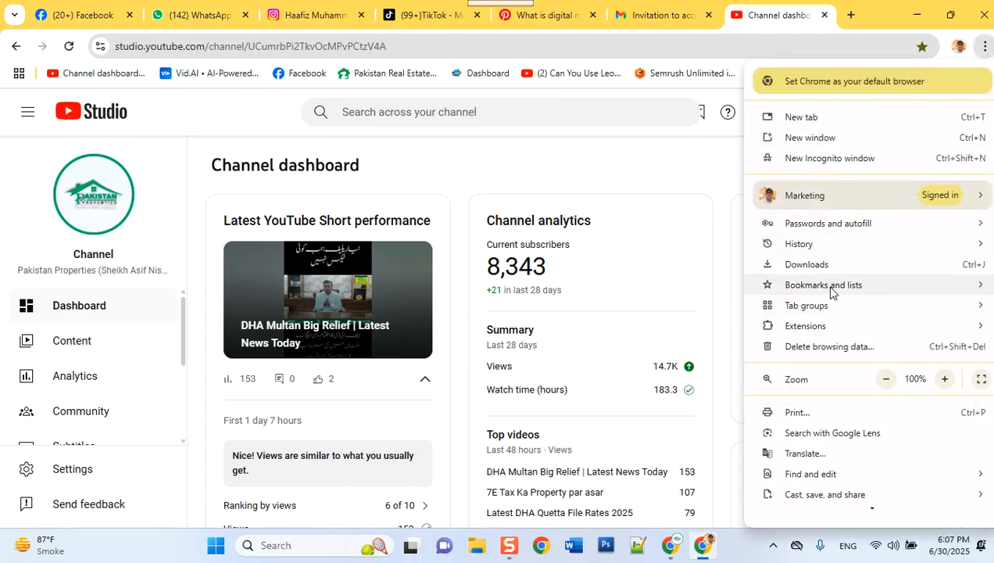
mouse_move(890, 295)
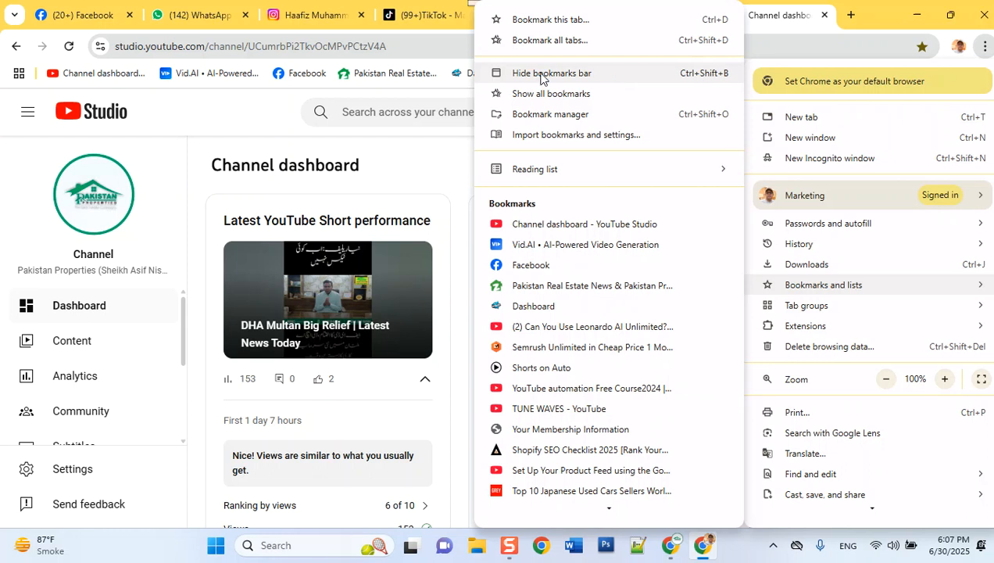
left_click(28, 168)
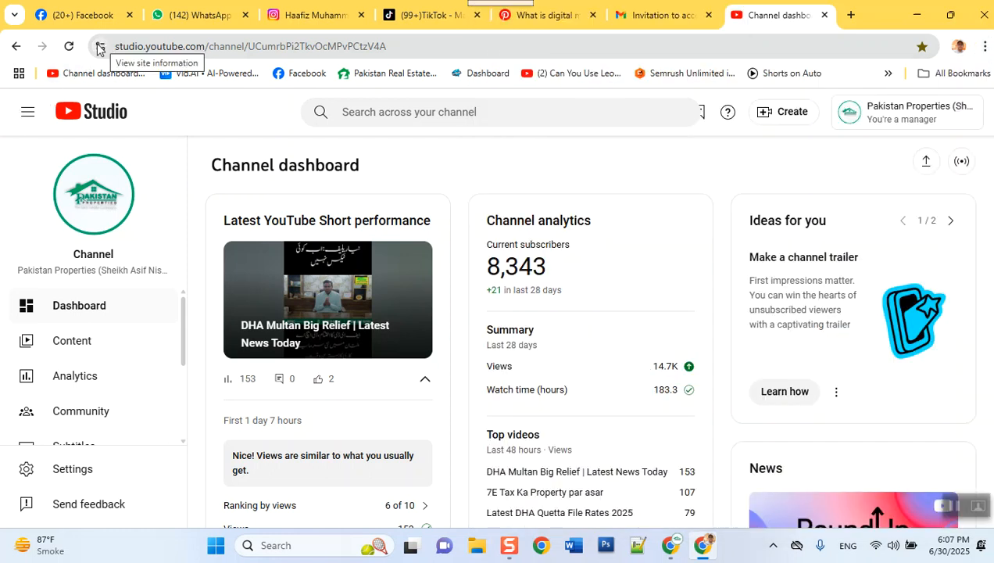
left_click_drag(100, 50, 69, 75)
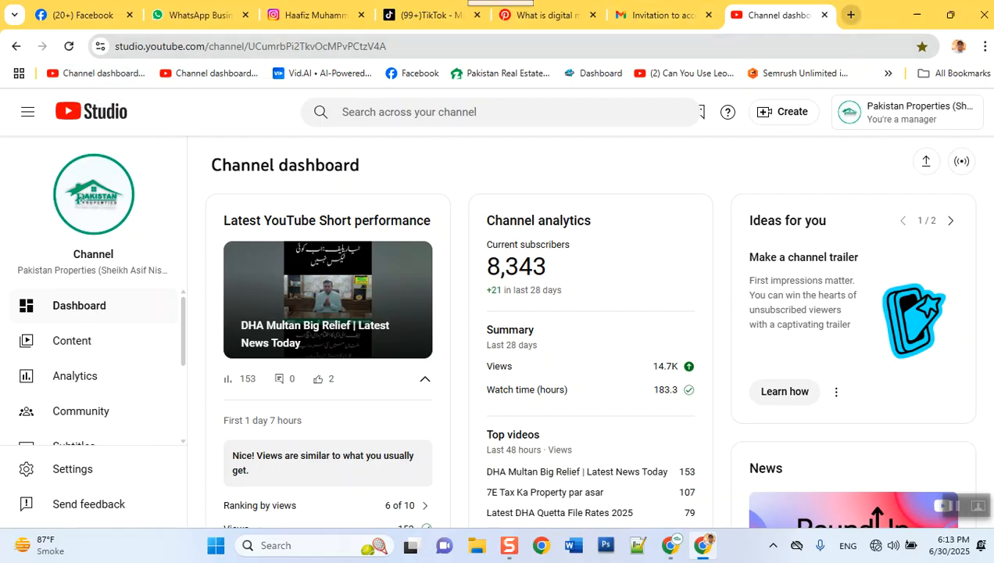
Step: Search for 'google authenticator' in a new tab
left_click(852, 14)
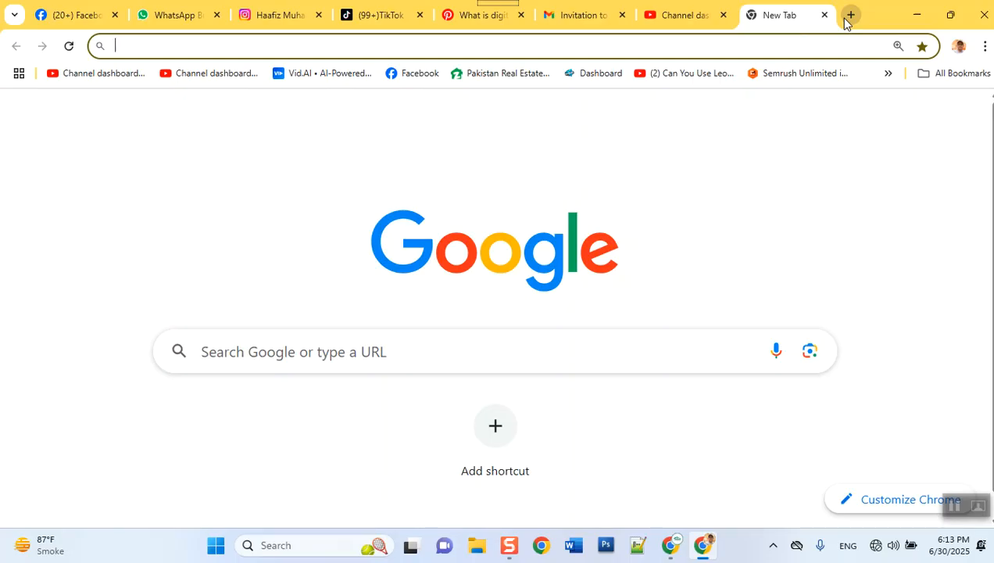
type("google")
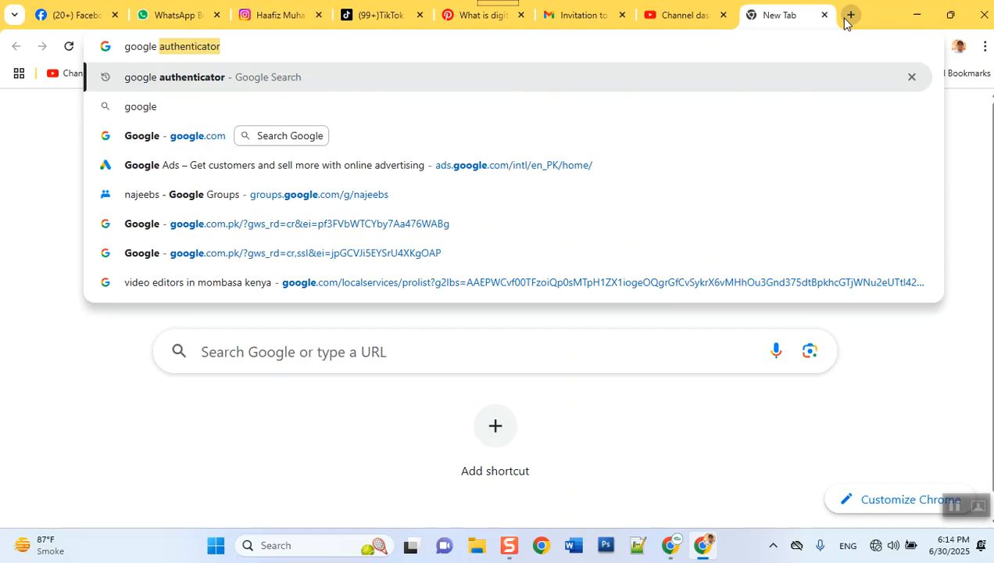
key("Return")
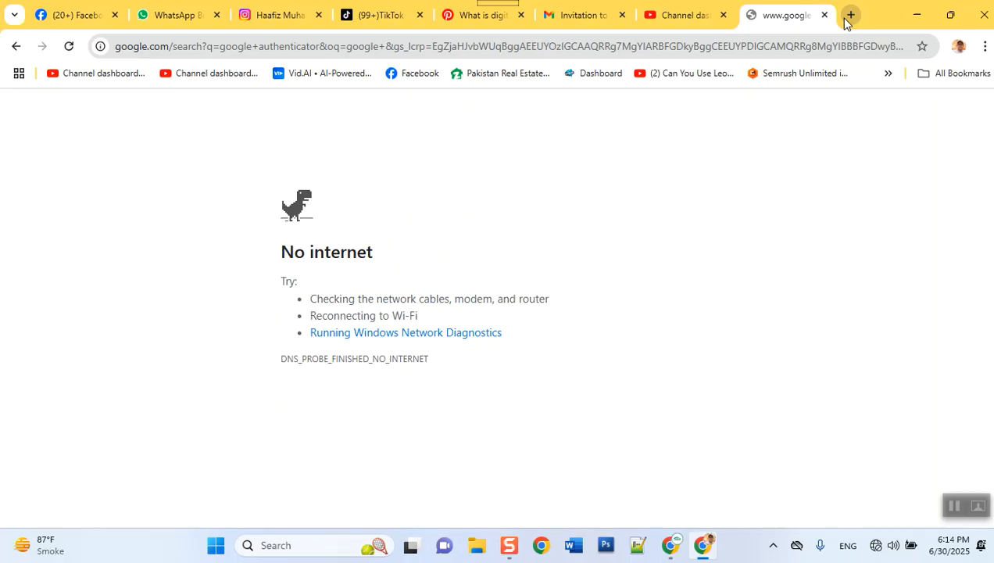
Step: Connect to the Infinix SMART 7 Wi-Fi network from Quick Settings, then close the panel
left_click(875, 554)
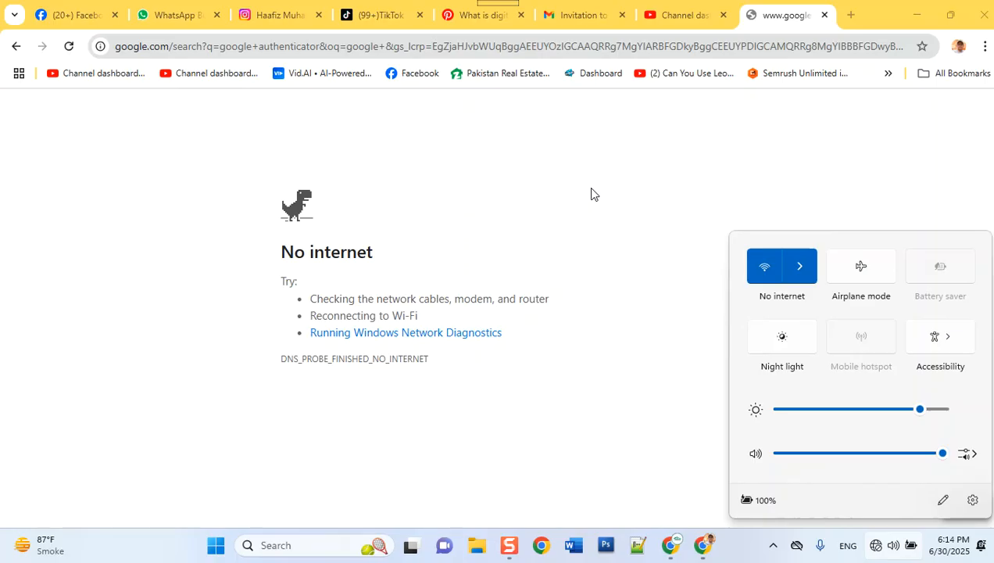
left_click(591, 194)
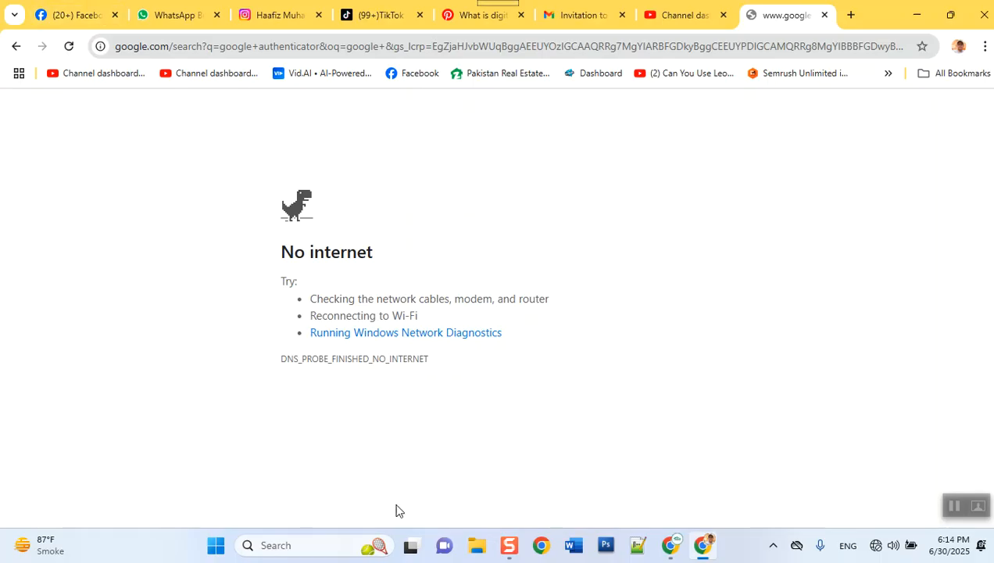
left_click(875, 547)
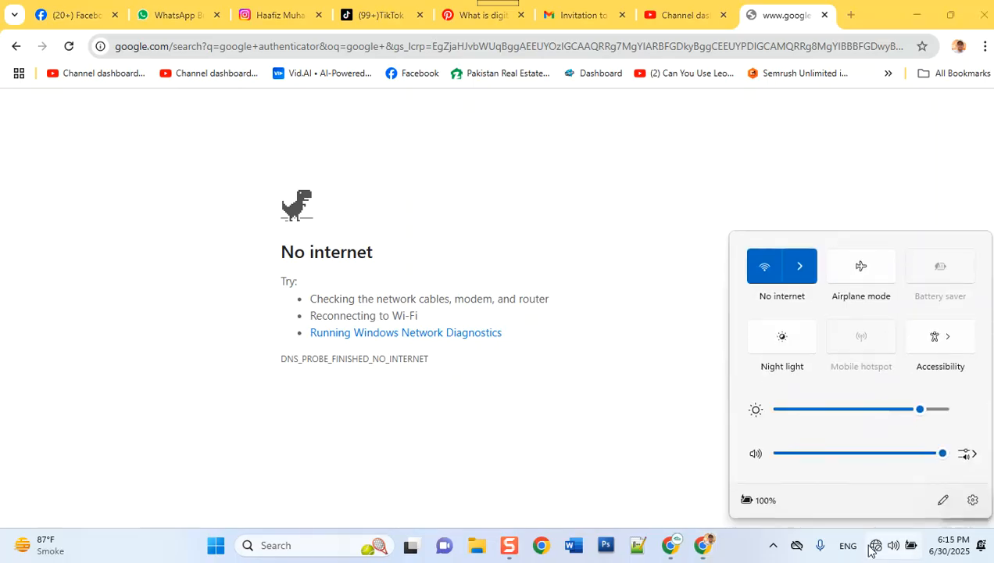
left_click(800, 268)
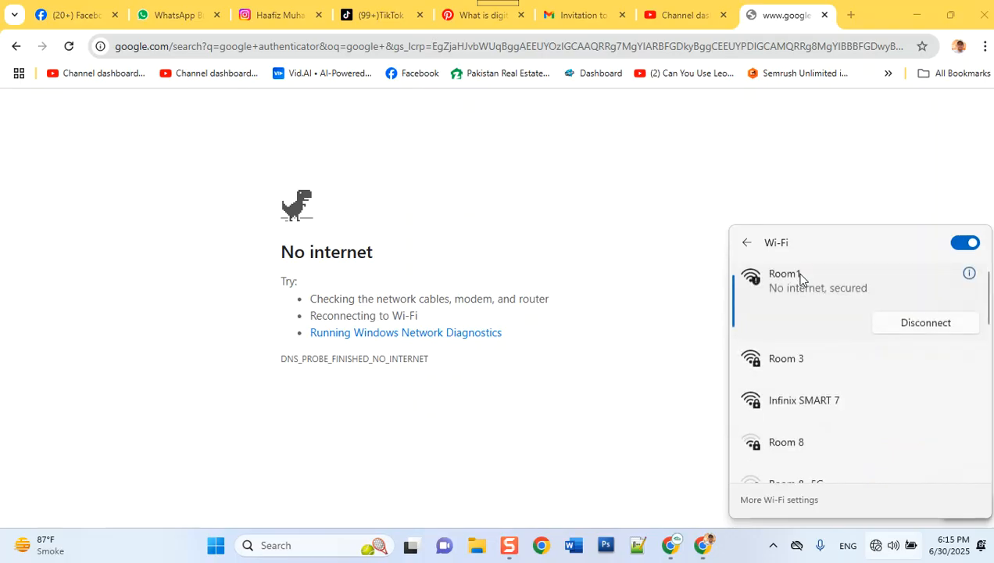
left_click(807, 398)
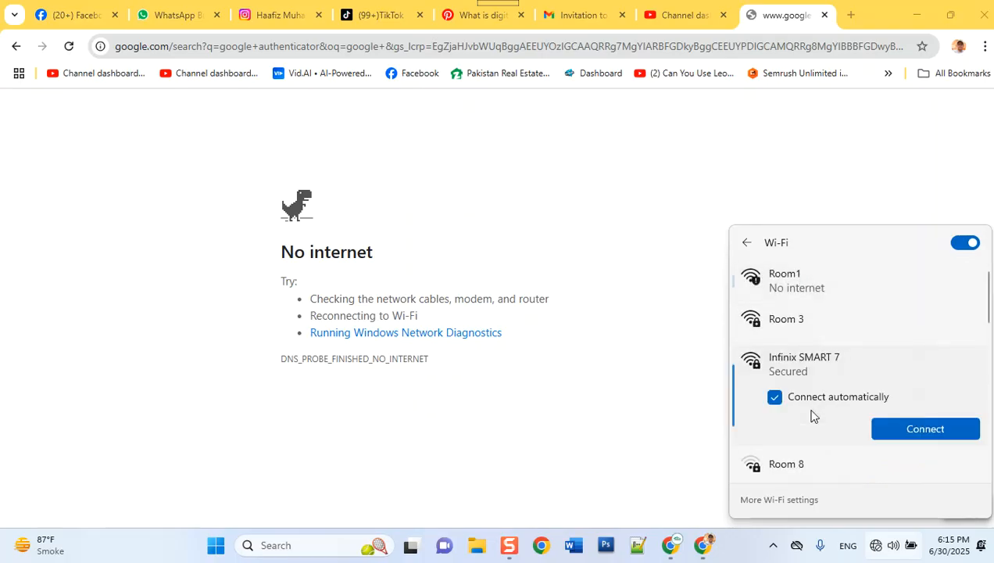
left_click(918, 434)
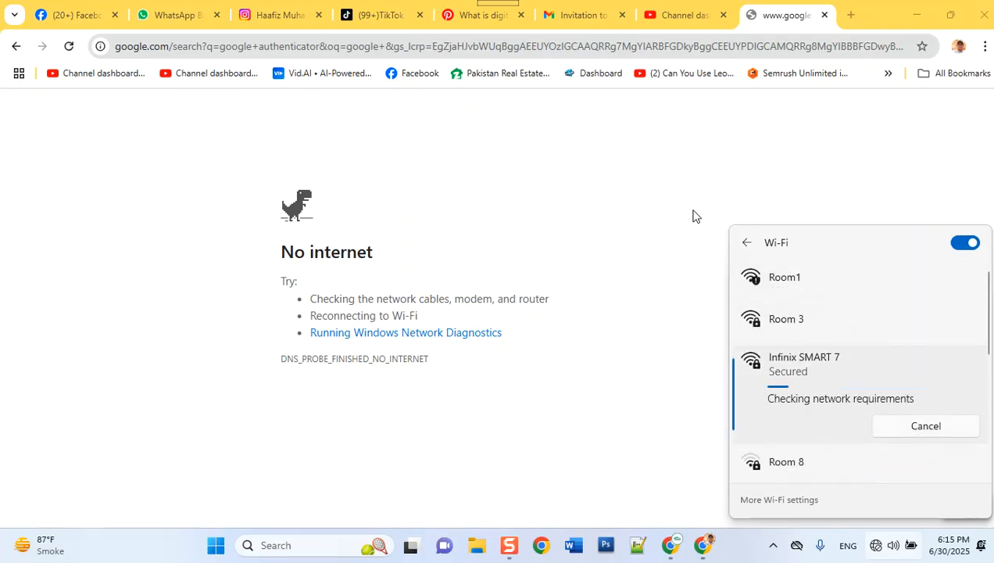
left_click(695, 216)
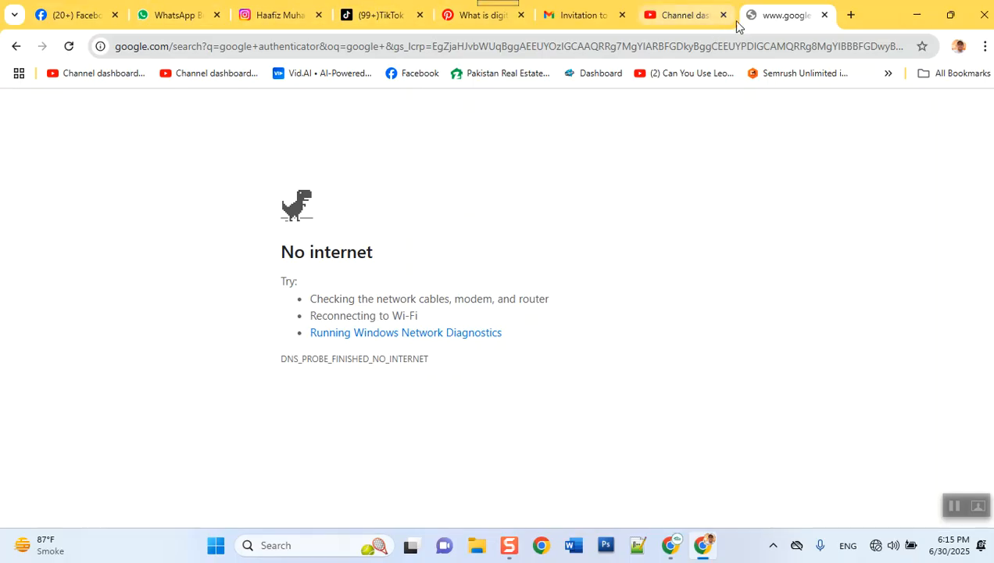
Step: Reload the tab so the 'google authenticator' search results load
right_click(771, 18)
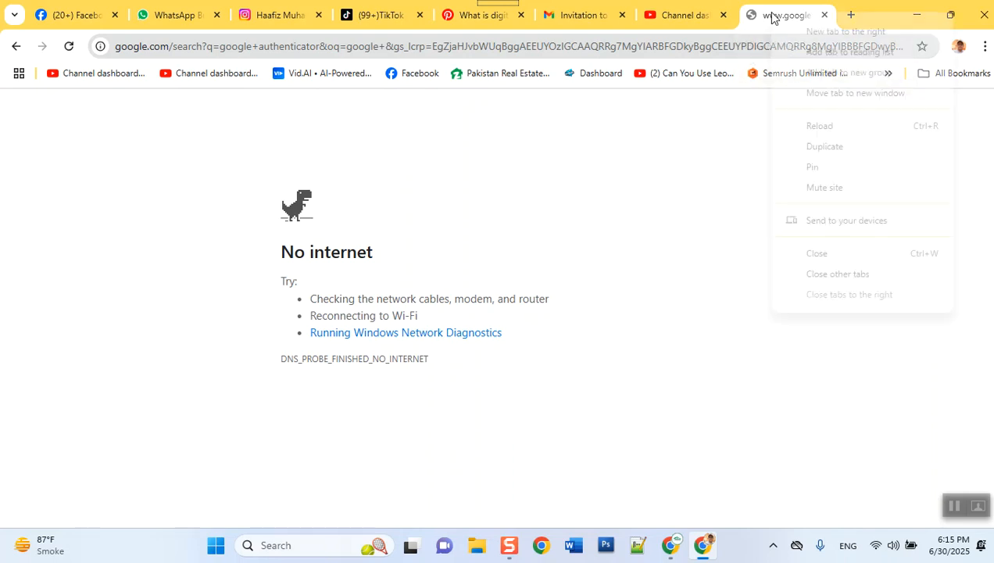
left_click(830, 125)
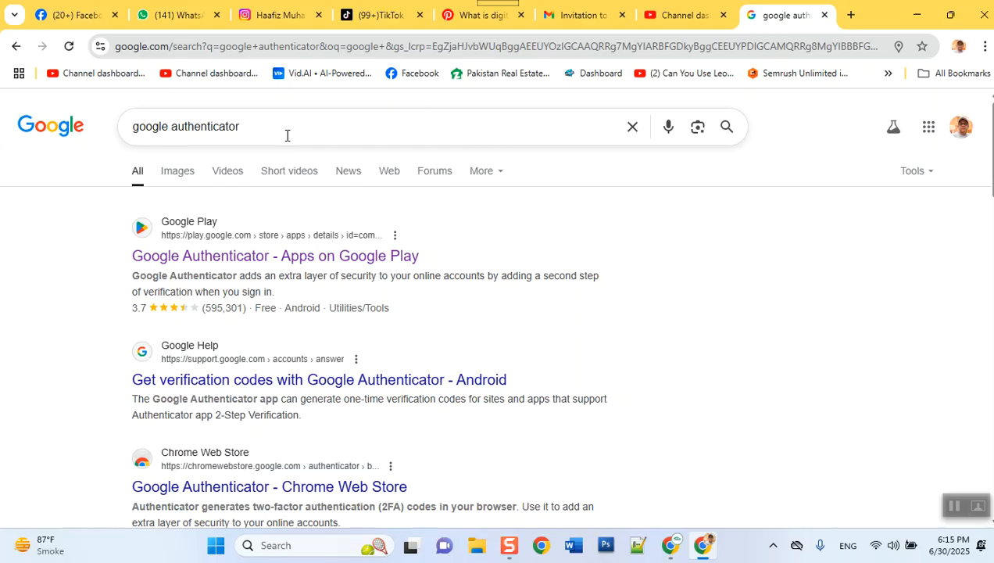
Step: Open the Google Authenticator listing on Google Play (4.5 stars, 100M+ downloads)
left_click(198, 226)
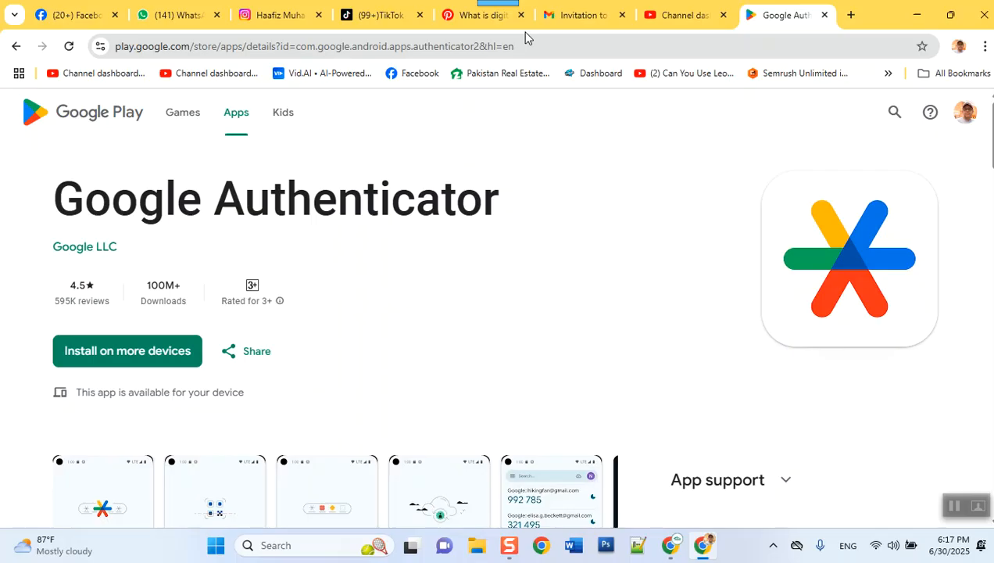
Step: Switch Chrome to the Stars Academy Lahore (Work) profile, opening its Gmail window
left_click(985, 47)
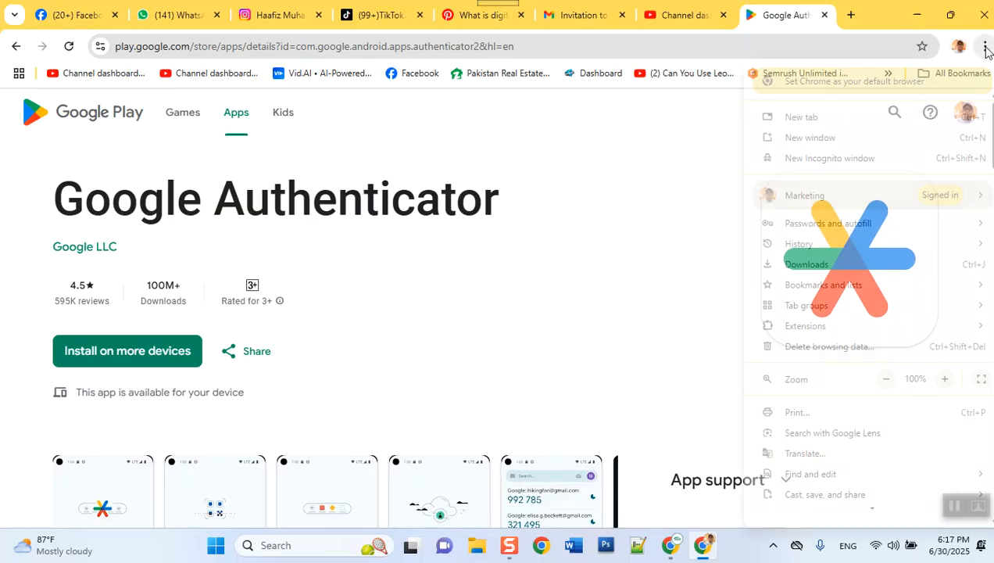
mouse_move(902, 196)
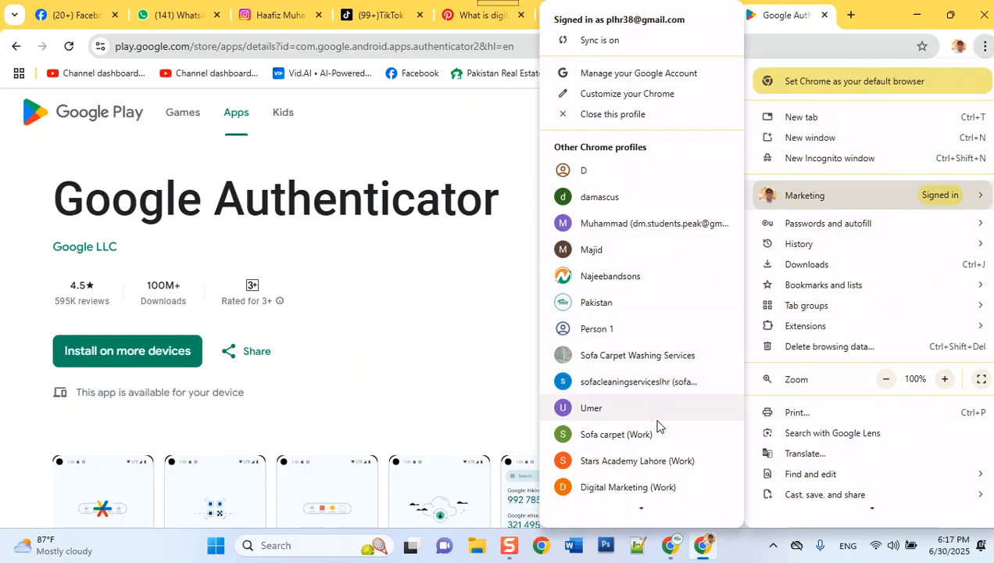
scroll(658, 423, "down", 1)
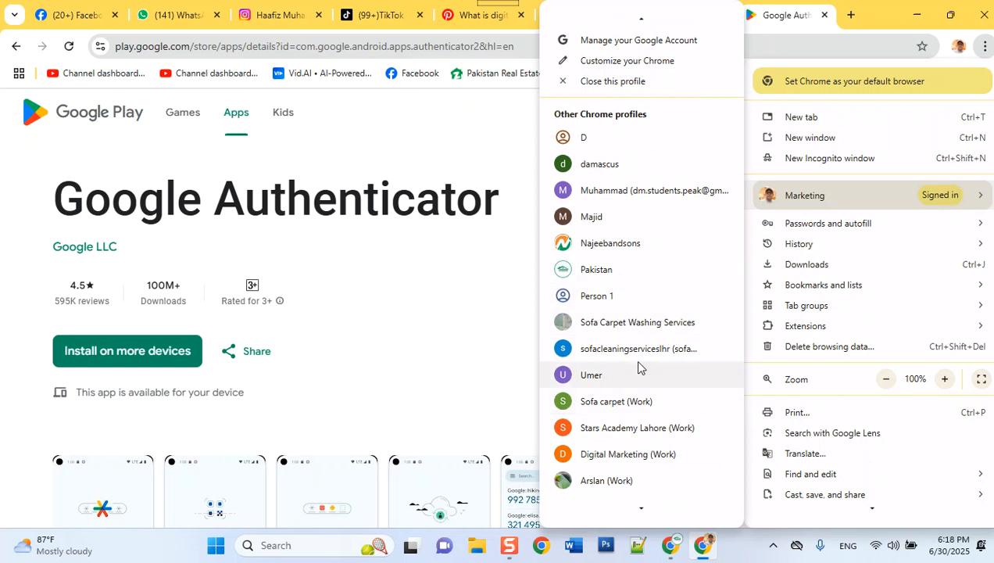
left_click(668, 429)
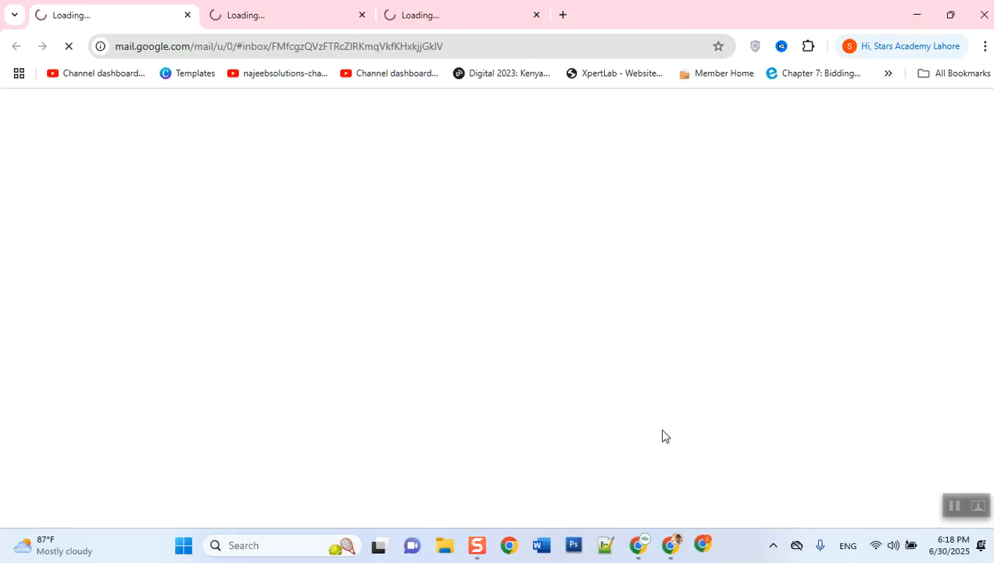
left_click(984, 48)
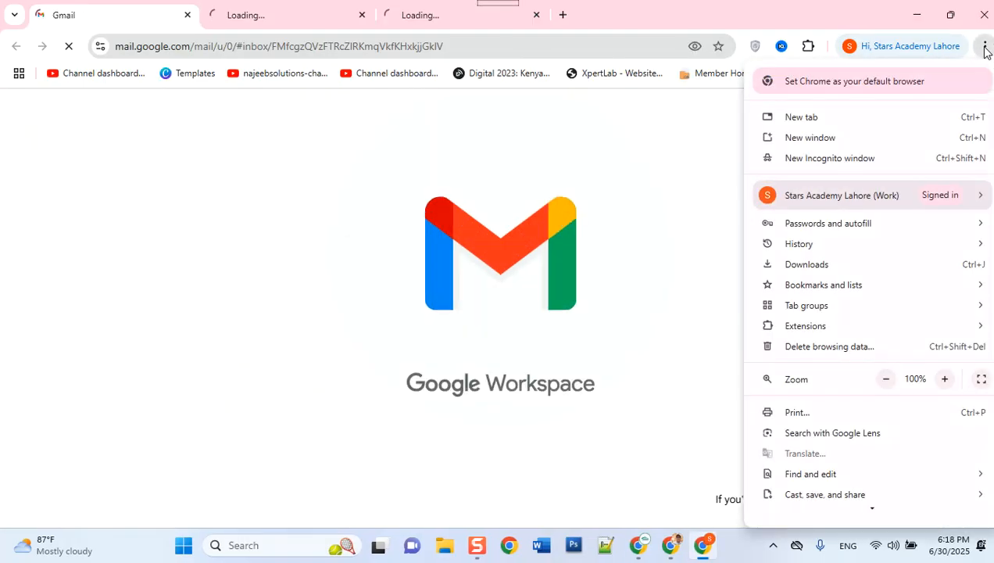
left_click(668, 107)
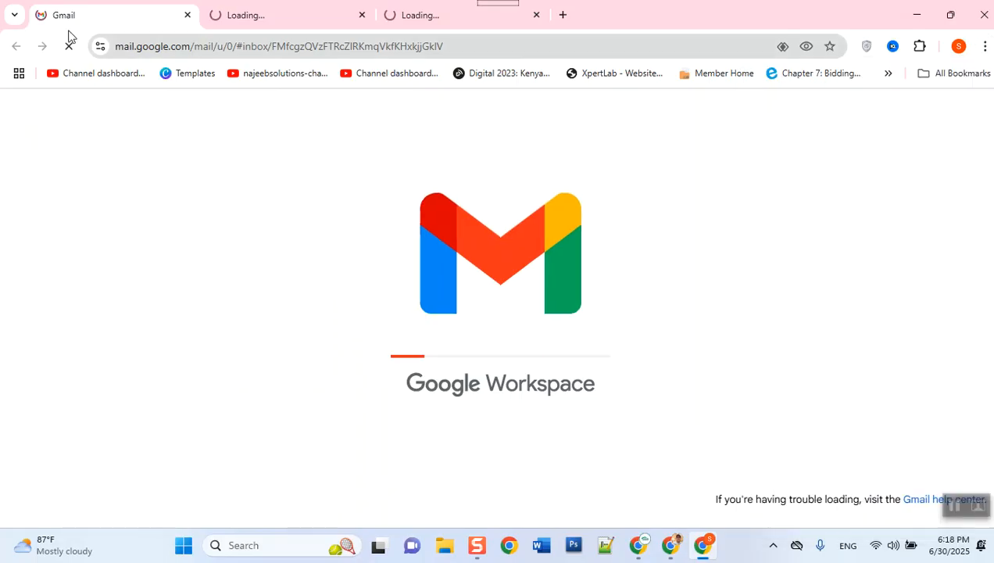
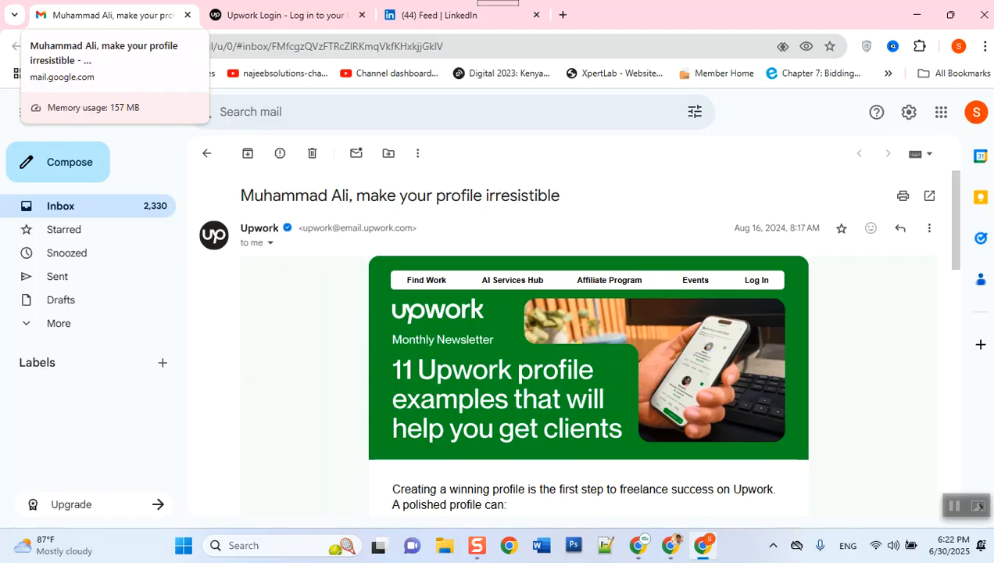
left_click(977, 115)
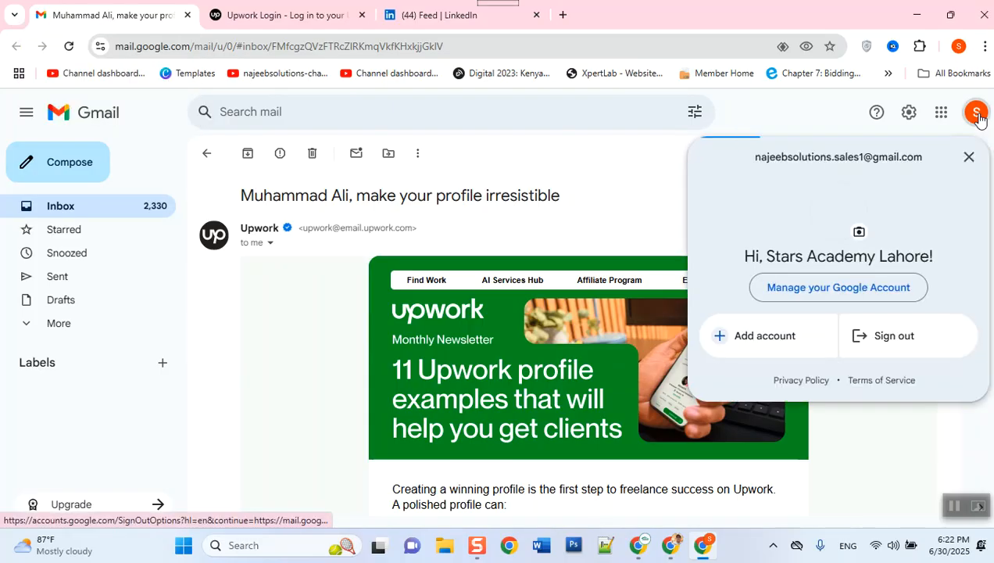
left_click(581, 167)
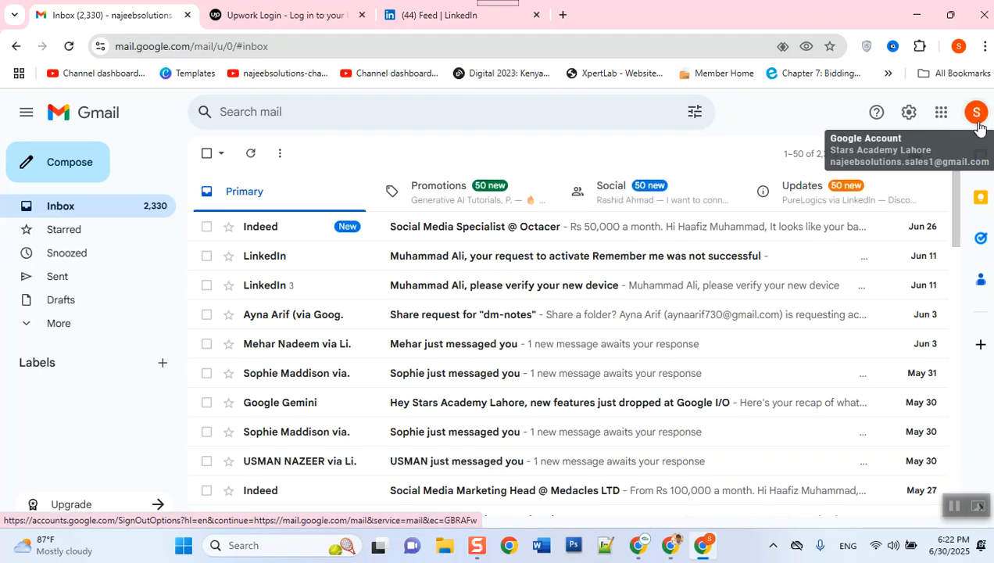
left_click(976, 116)
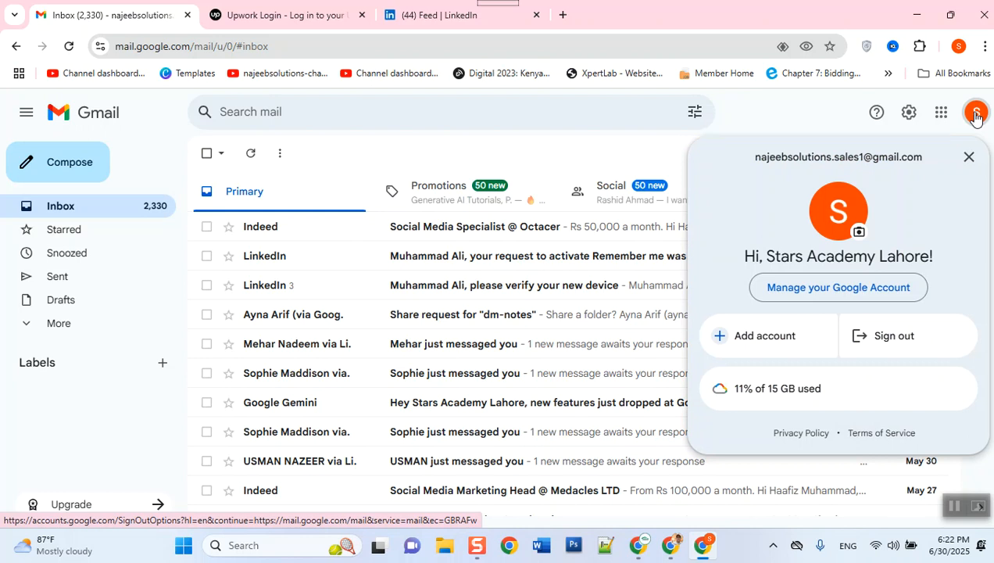
left_click(836, 291)
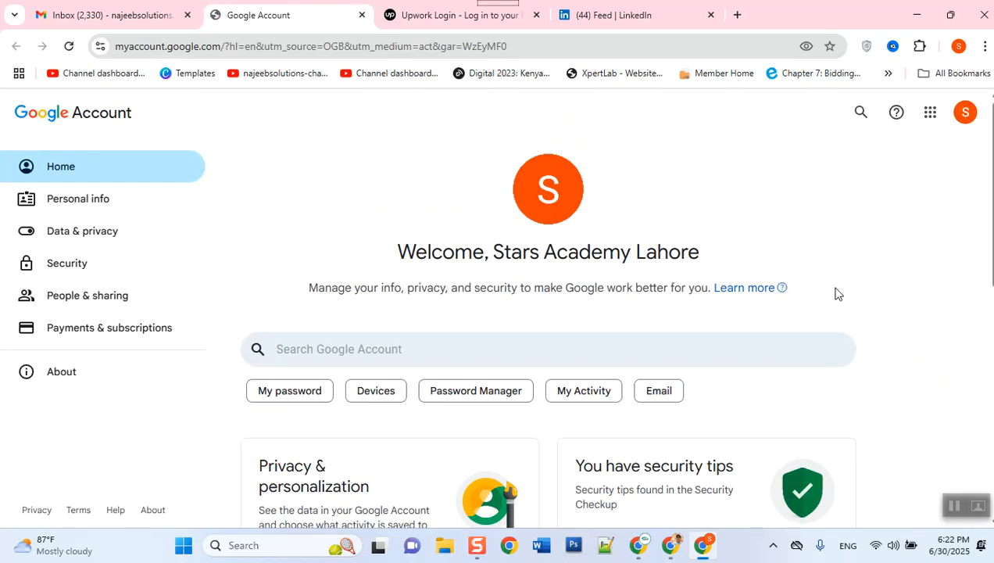
Step: Open Security > 2-Step Verification and reach the password prompt, then bring up the other browser windows
left_click(76, 277)
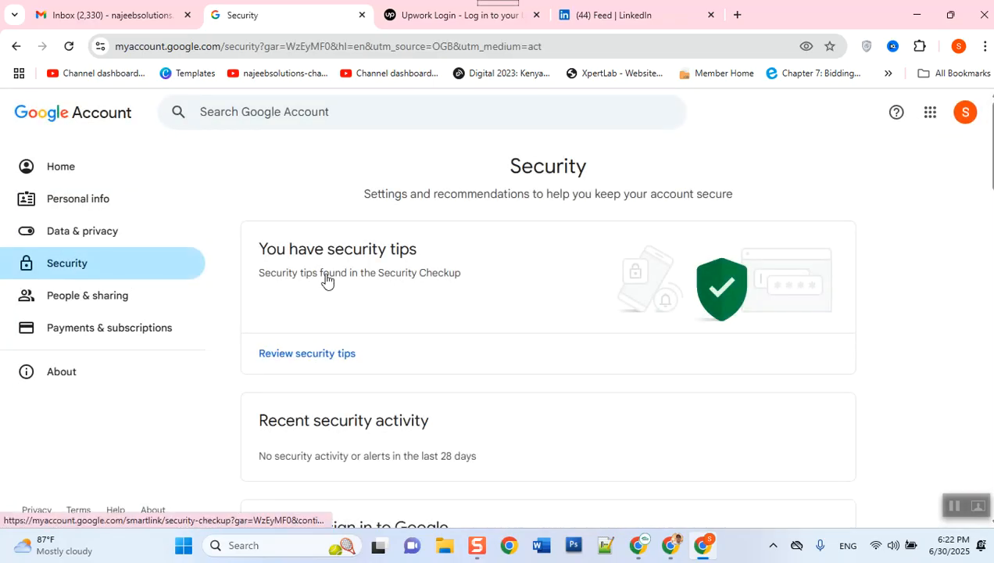
scroll(383, 308, "down", 3)
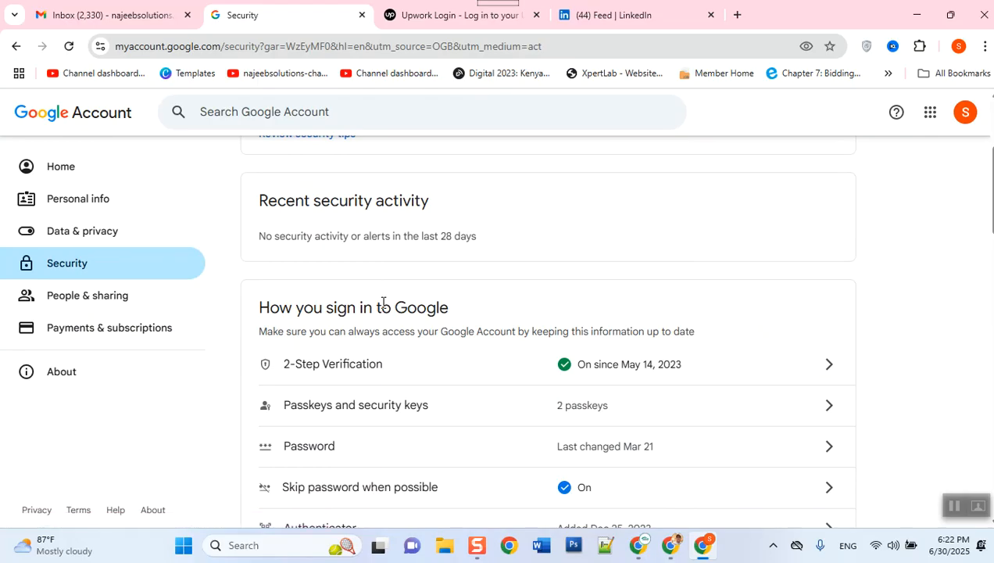
left_click(306, 374)
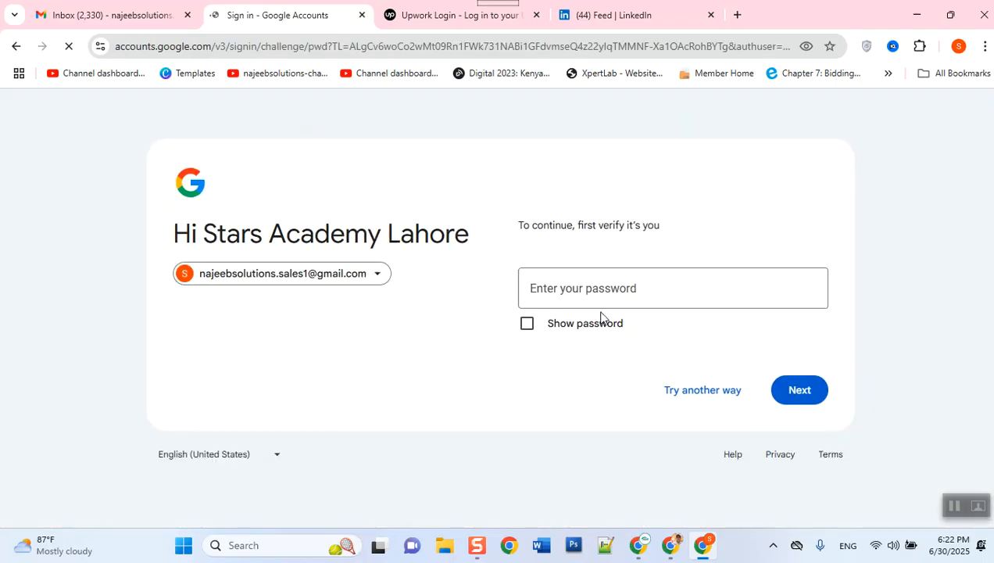
left_click(579, 278)
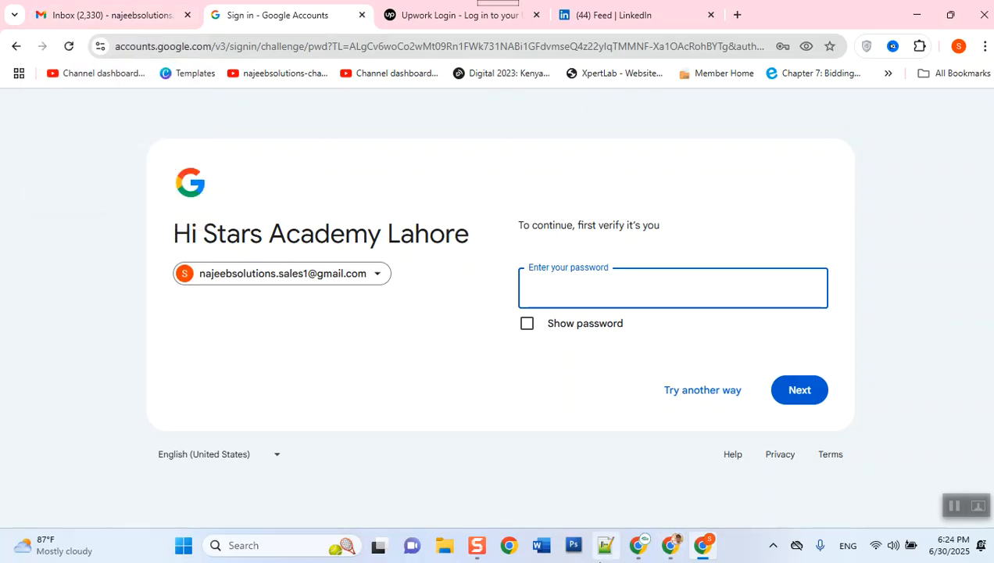
left_click(641, 553)
Step: In the YouTube Studio window, open Settings > Channel to show Pakistan and the channel keywords
left_click(638, 553)
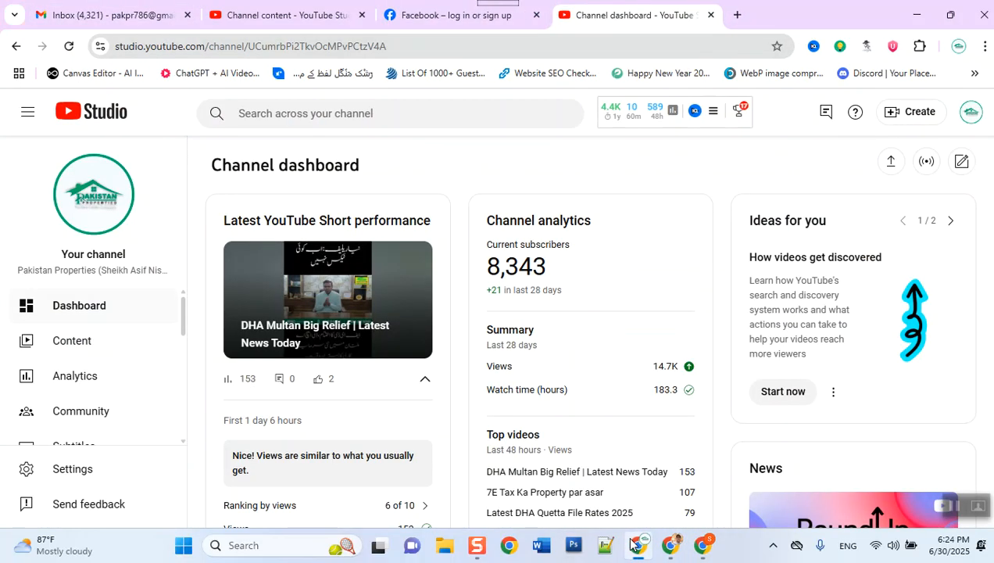
left_click(90, 467)
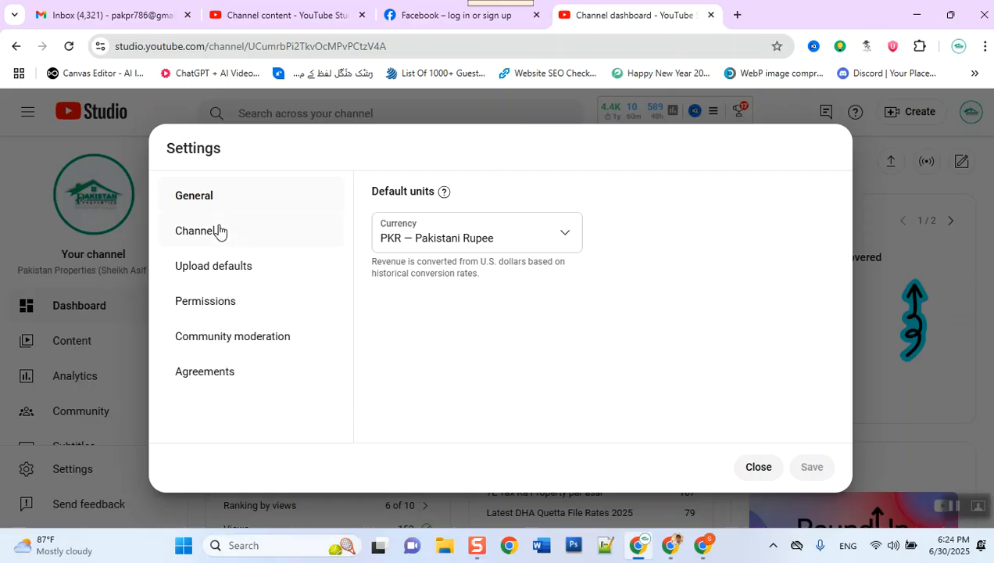
left_click(218, 230)
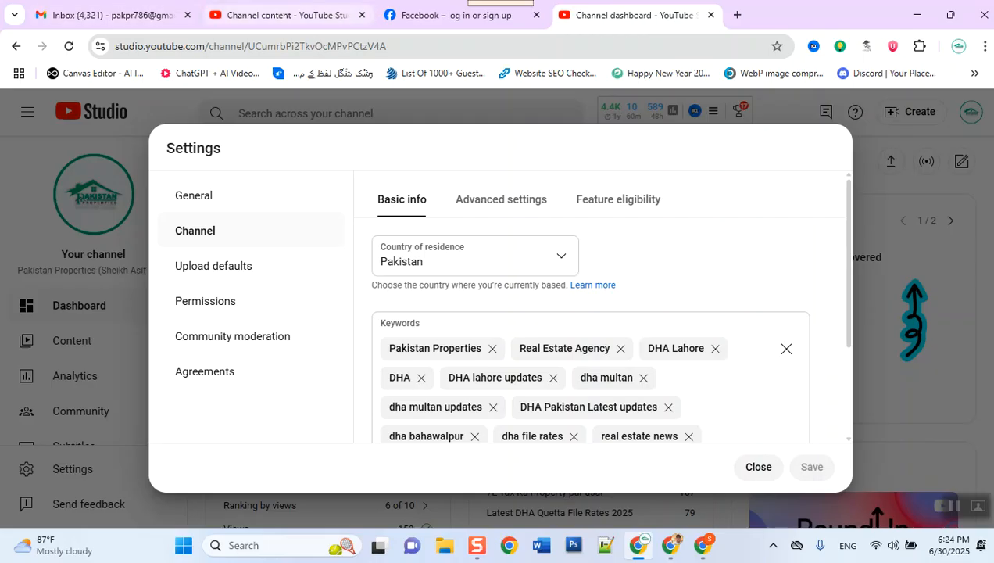
mouse_move(282, 15)
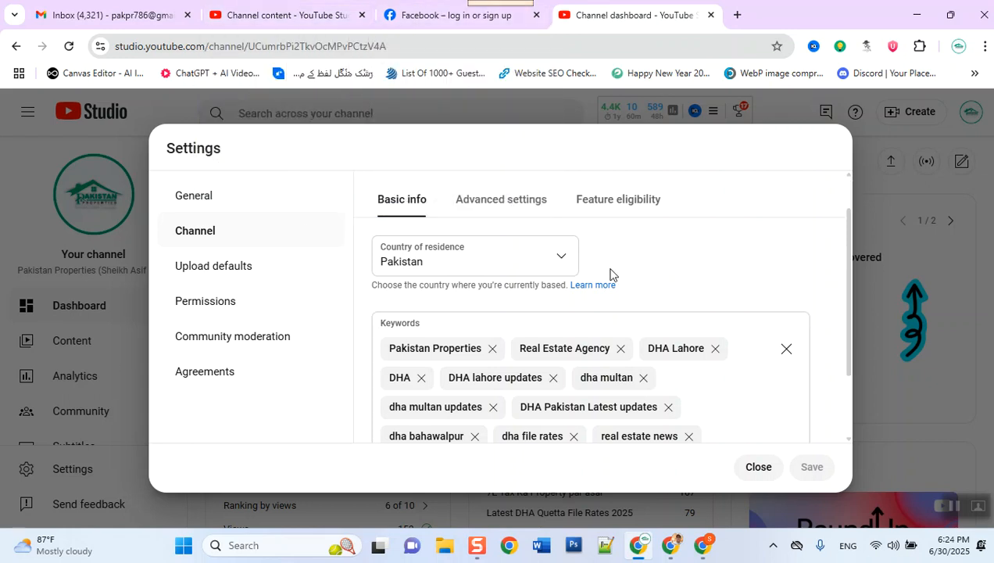
scroll(610, 274, "down", 1)
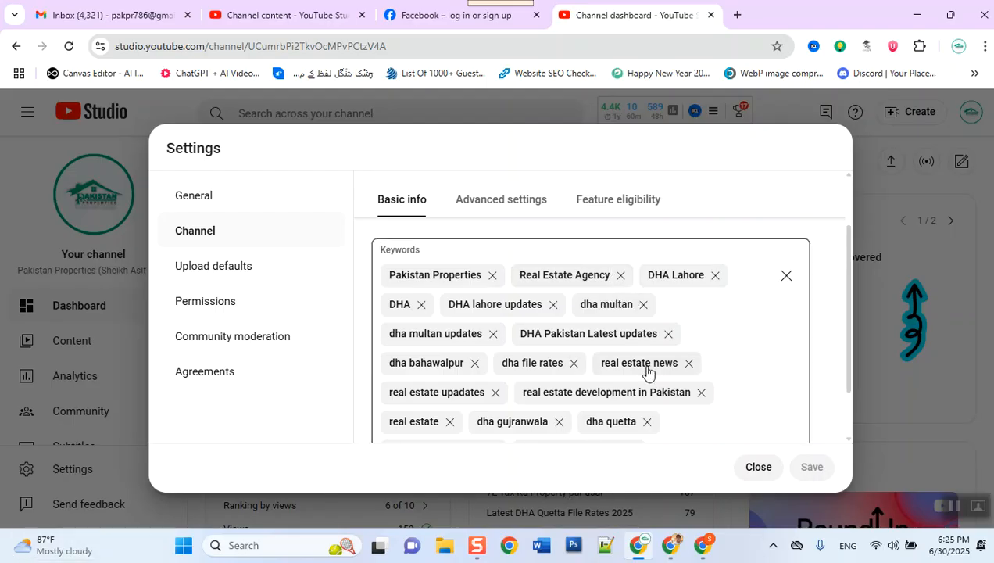
Step: Add the keyword 'dha multan block wise rates today 2025' and extend it with 'in pakistan'
scroll(647, 372, "down", 1)
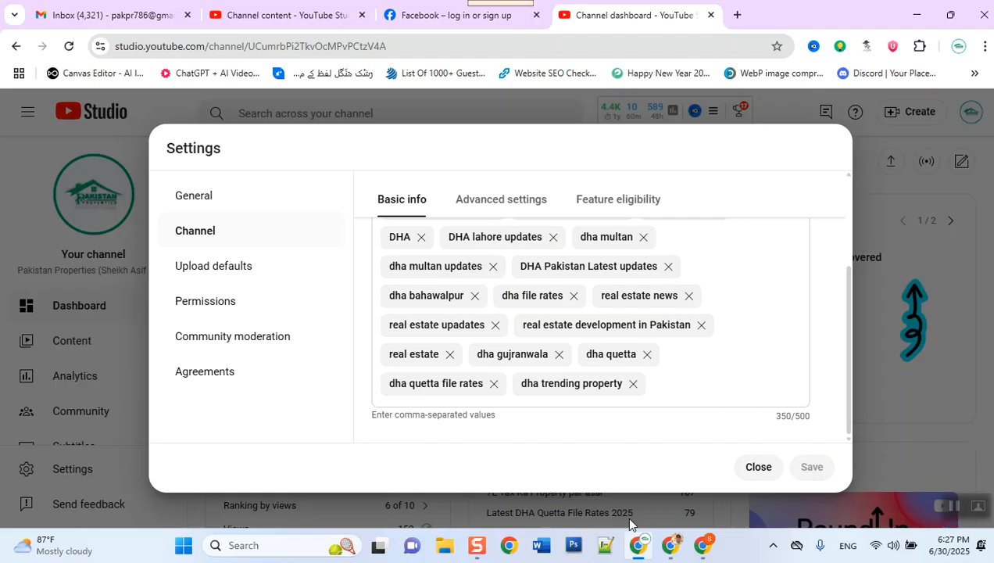
left_click(693, 386)
type("dha multan ")
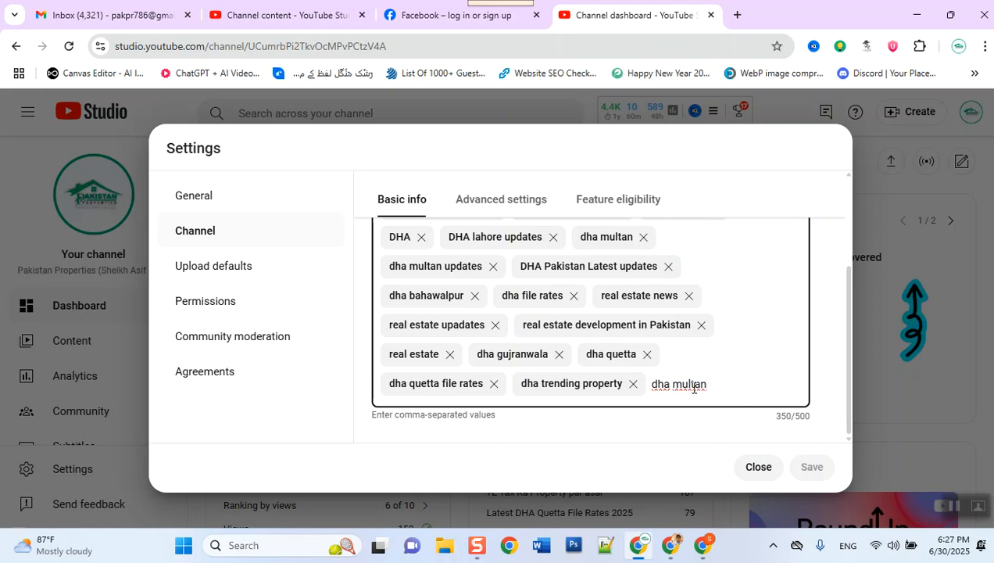
type("block wise r")
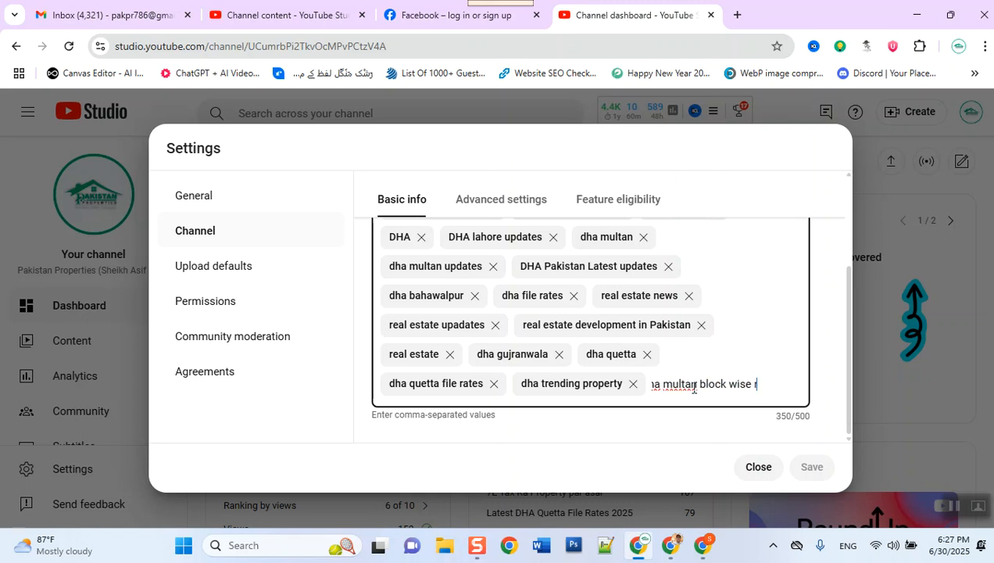
type("ates today 202")
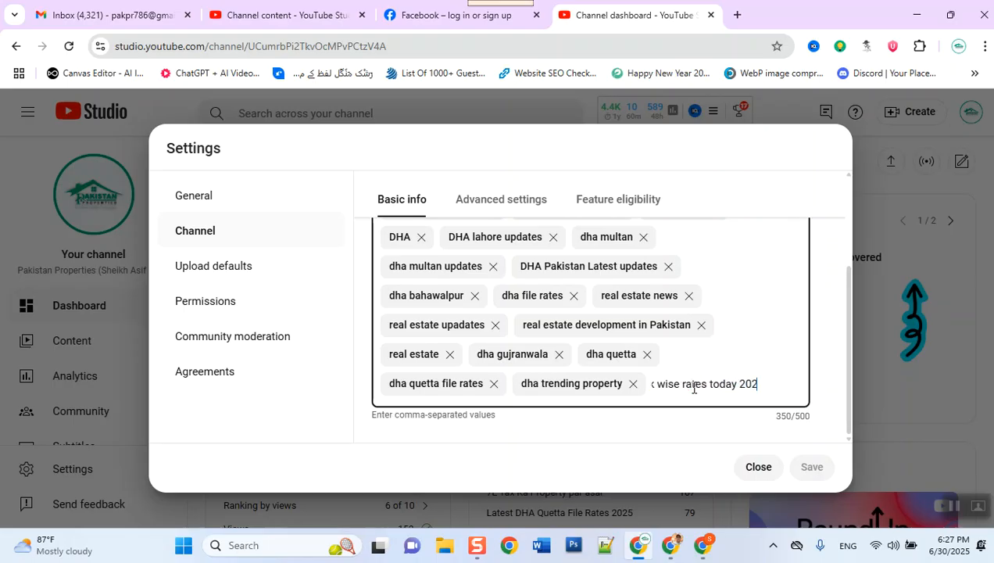
type("5")
key("Return")
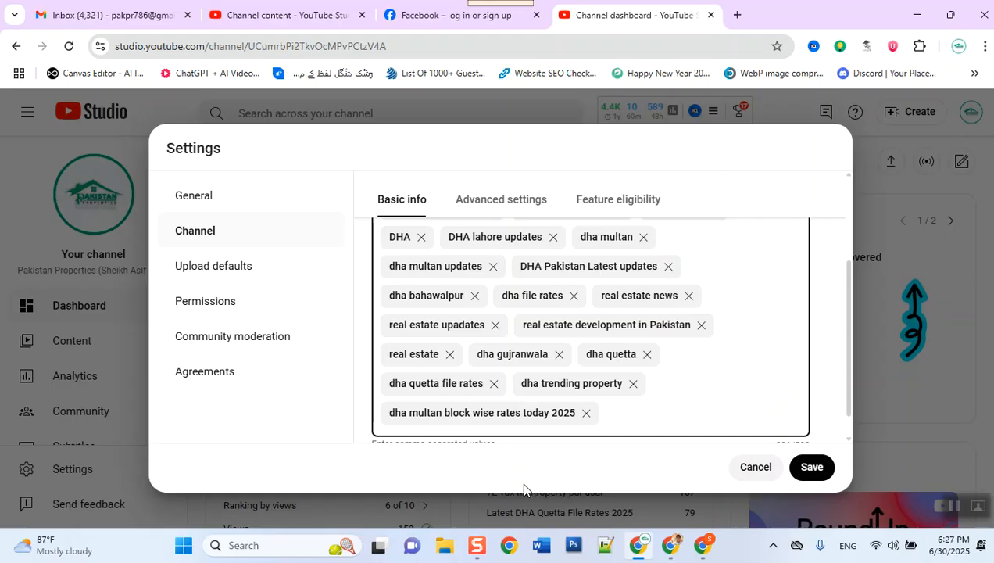
double_click(552, 422)
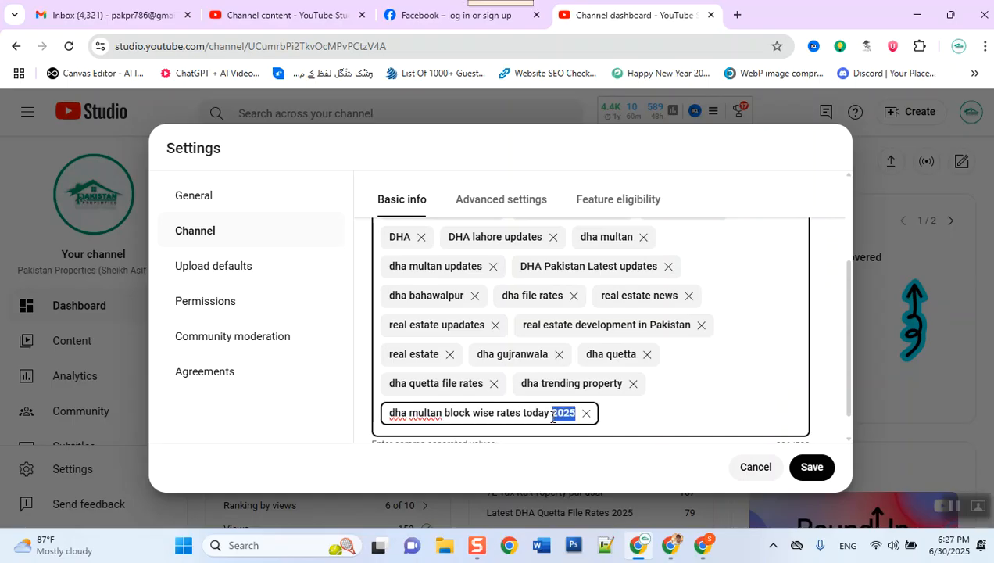
key("Right")
key("Left")
key("Left")
key("Left")
key("Left")
key("Left")
key("Left")
key("Left")
key("Left")
key("Left")
key("Left")
key("Left")
key("Left")
key("Right")
key("Right")
key("Right")
key("Right")
key("Right")
key("Right")
key("Right")
key("Right")
key("Right")
key("Right")
key("Right")
key("Right")
key("Right")
type("in pakist")
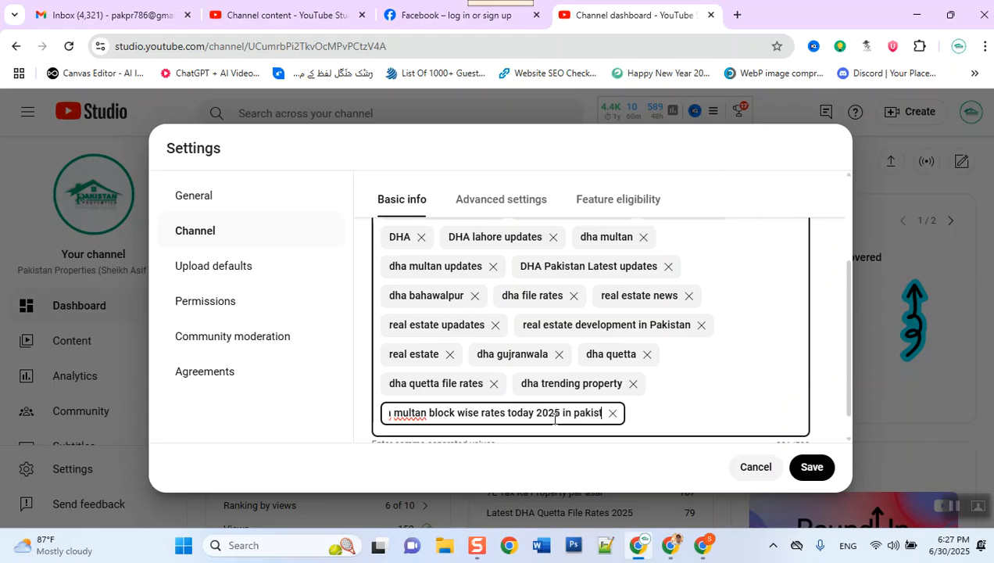
type("an")
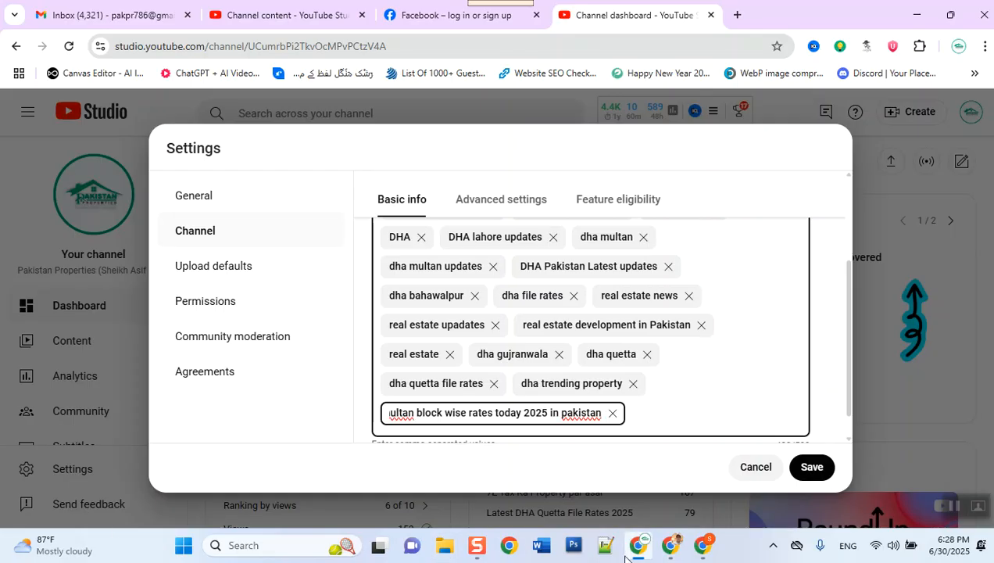
Step: Delete the new Multan block-rates keyword chip and open the Feature eligibility page
left_click(704, 421)
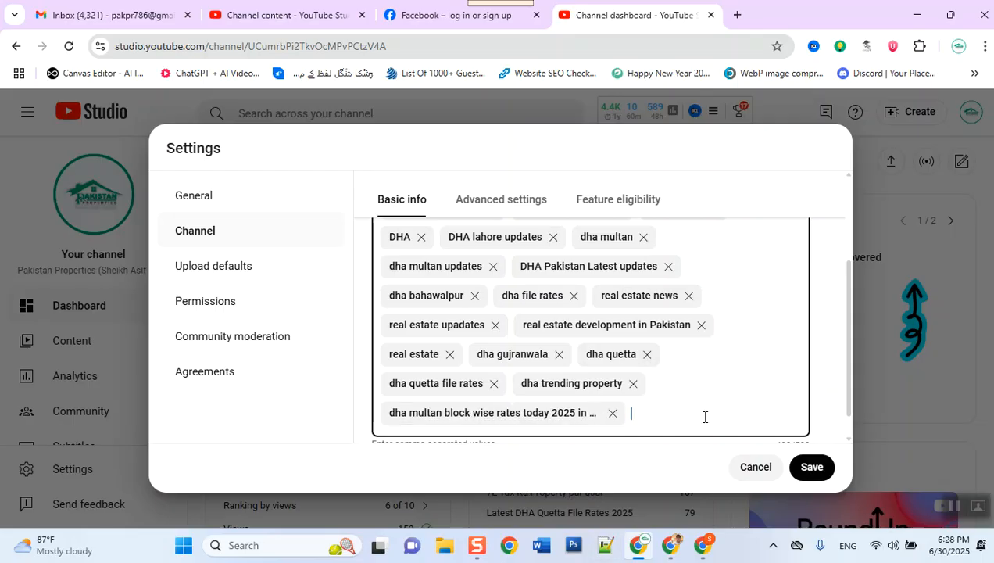
scroll(705, 421, "down", 1)
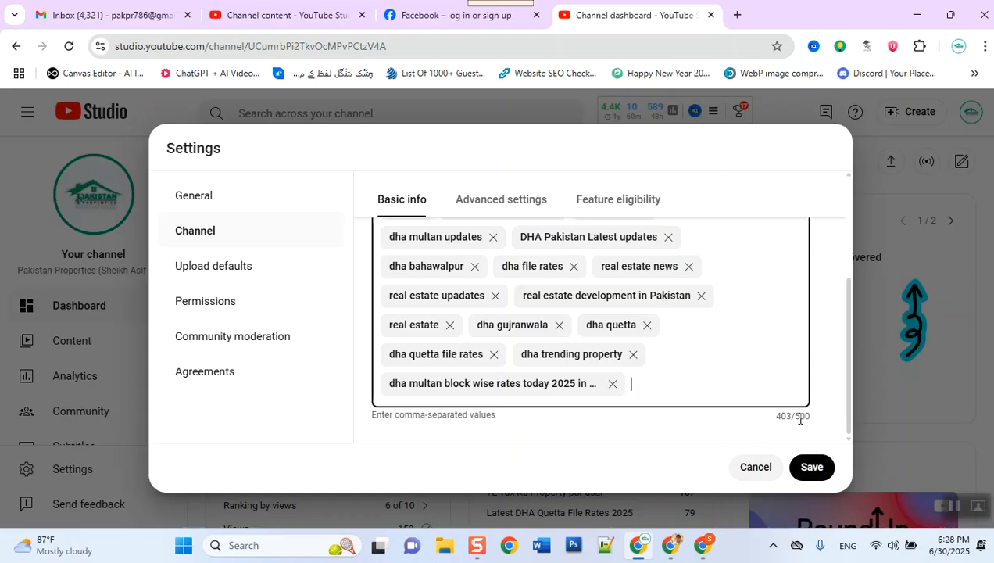
left_click(612, 384)
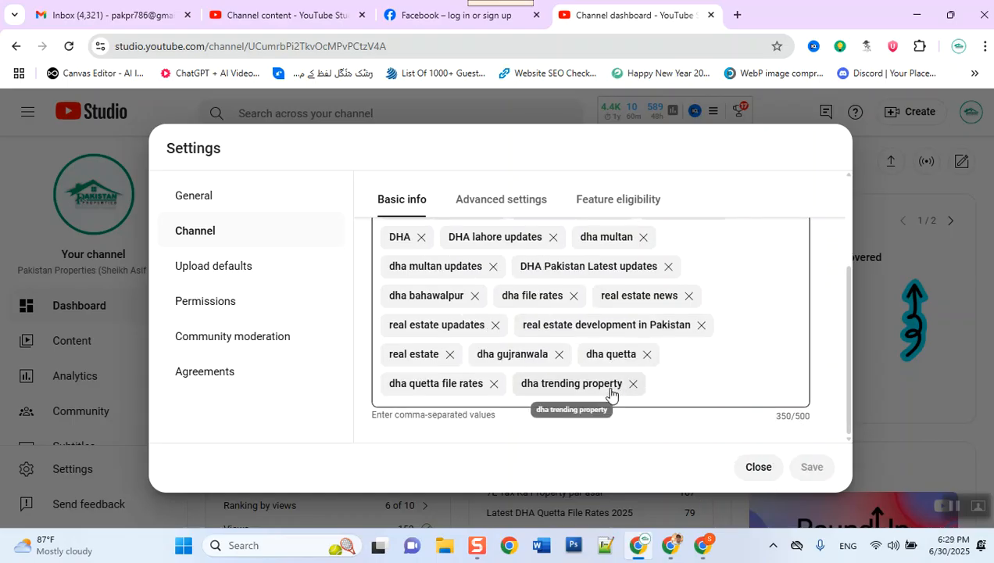
left_click(699, 386)
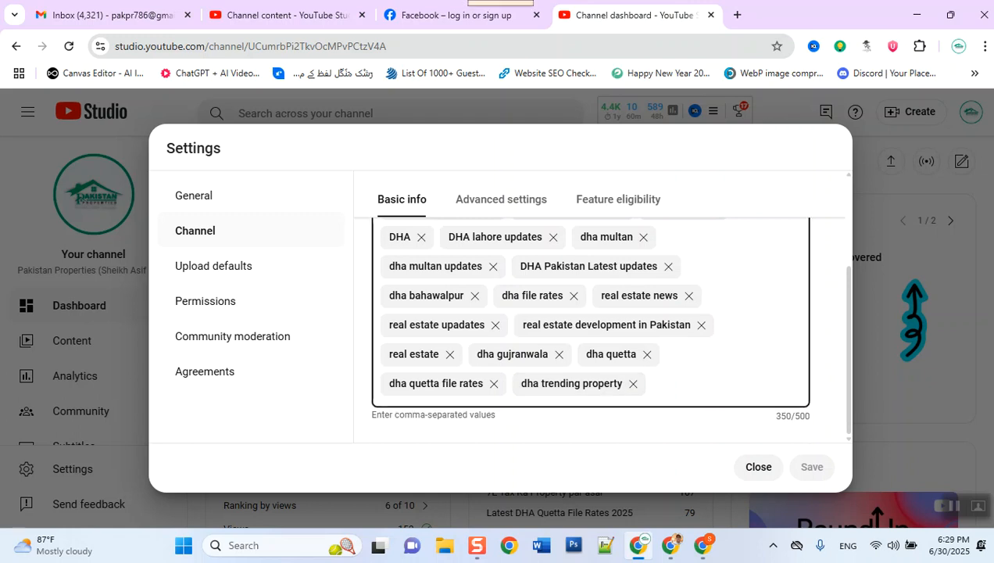
scroll(757, 294, "up", 3)
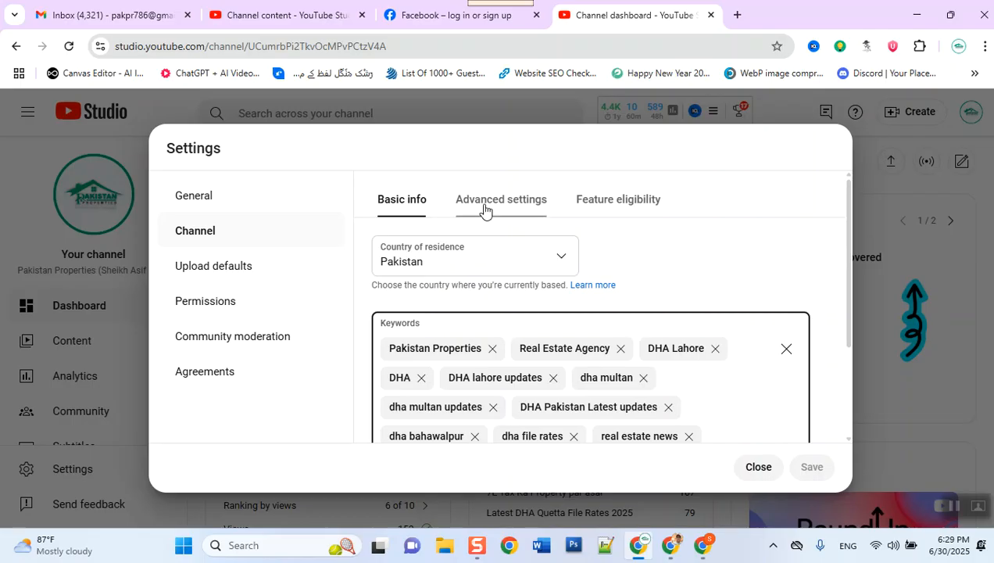
left_click(600, 207)
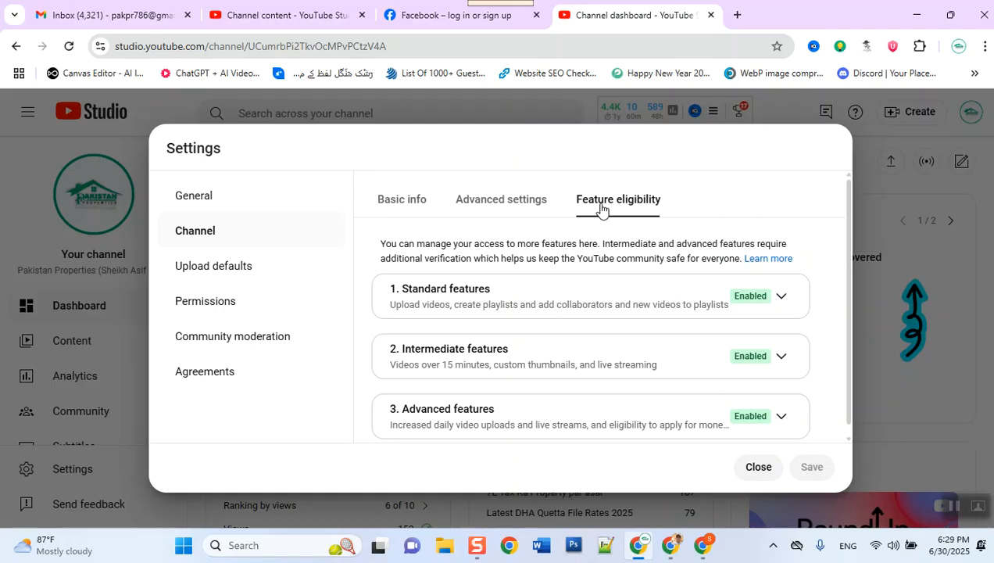
left_click(781, 295)
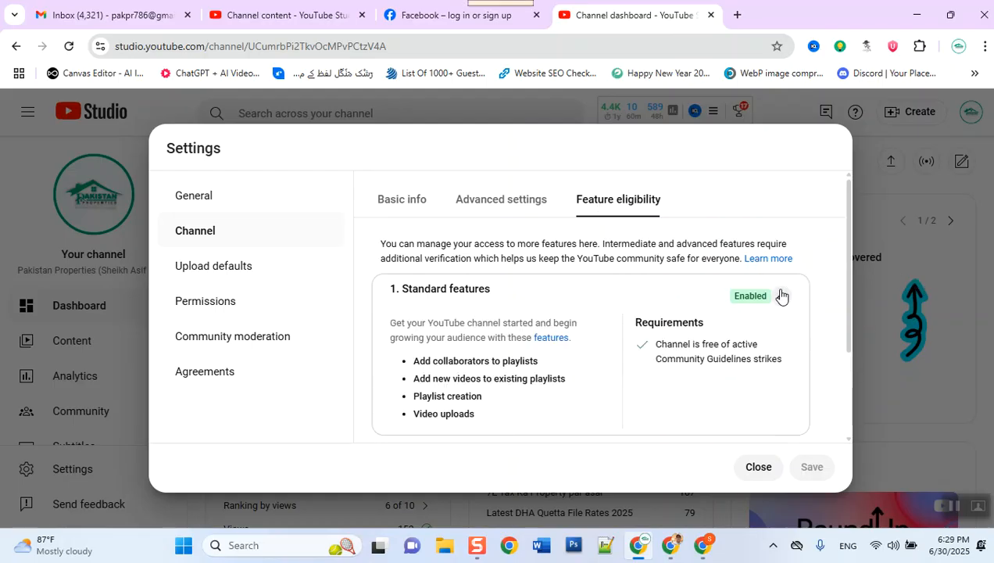
left_click(780, 296)
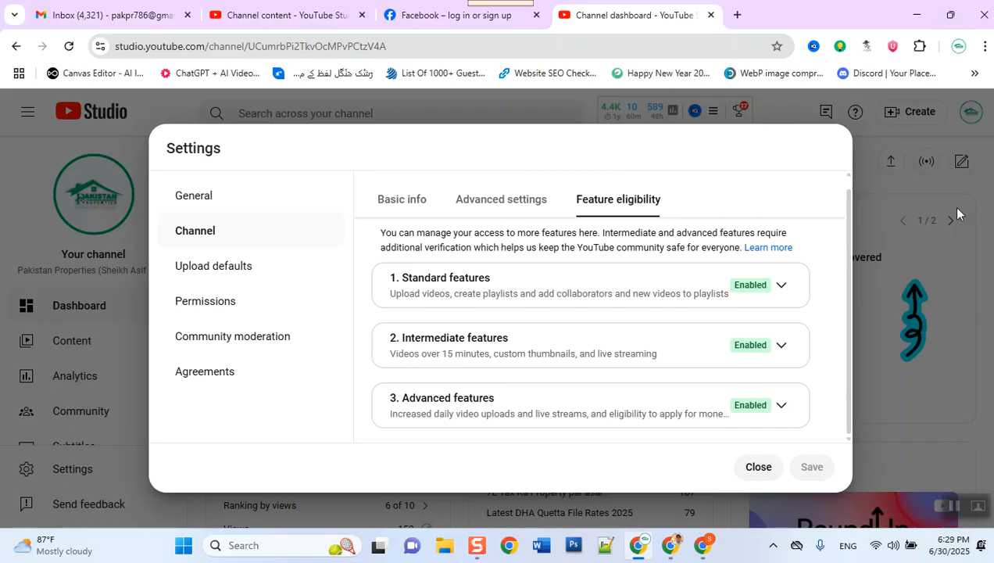
Step: Expand the Intermediate features card to see its custom thumbnail and phone verification requirements
left_click(780, 349)
scroll(773, 351, "down", 2)
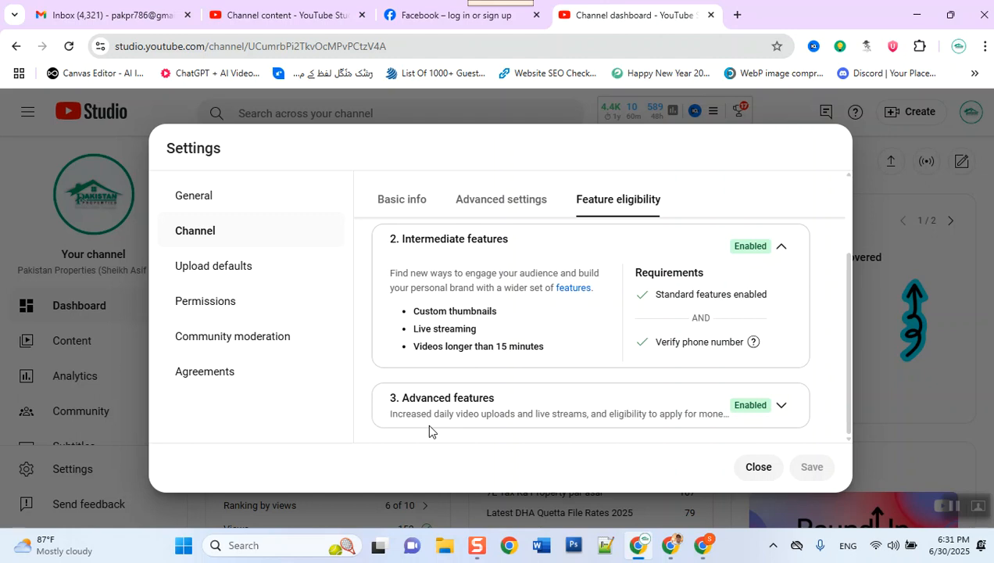
left_click(541, 205)
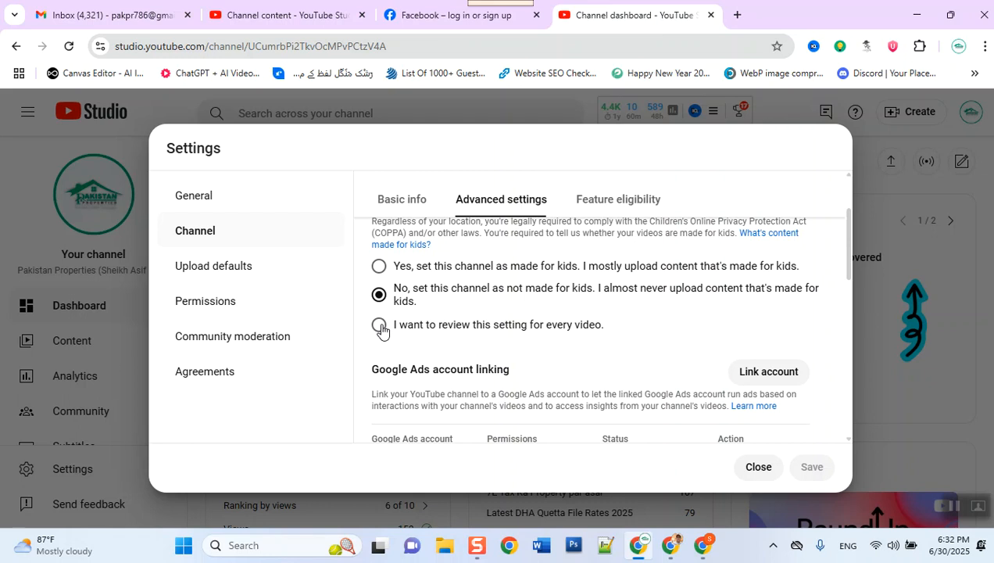
left_click(380, 328)
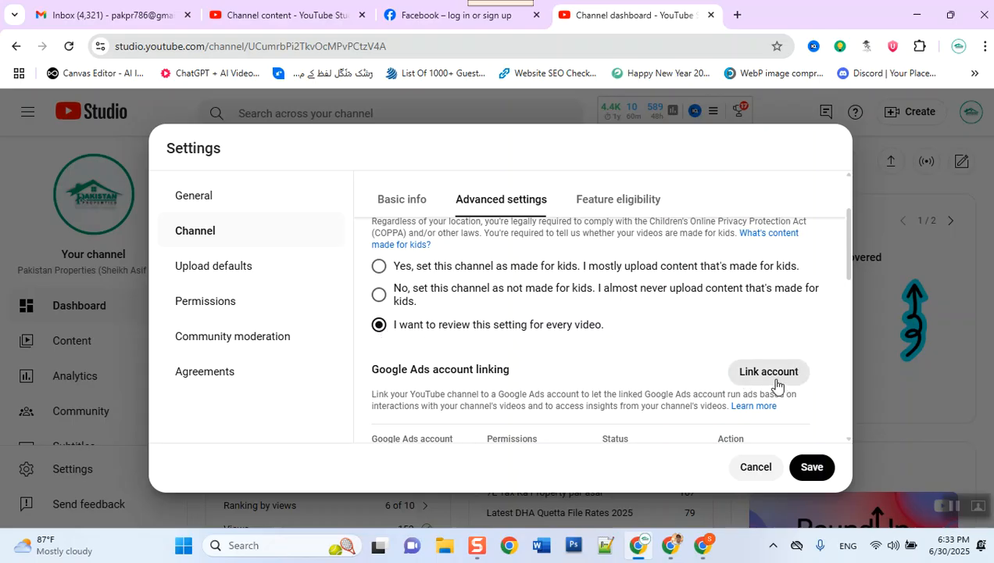
scroll(777, 383, "down", 2)
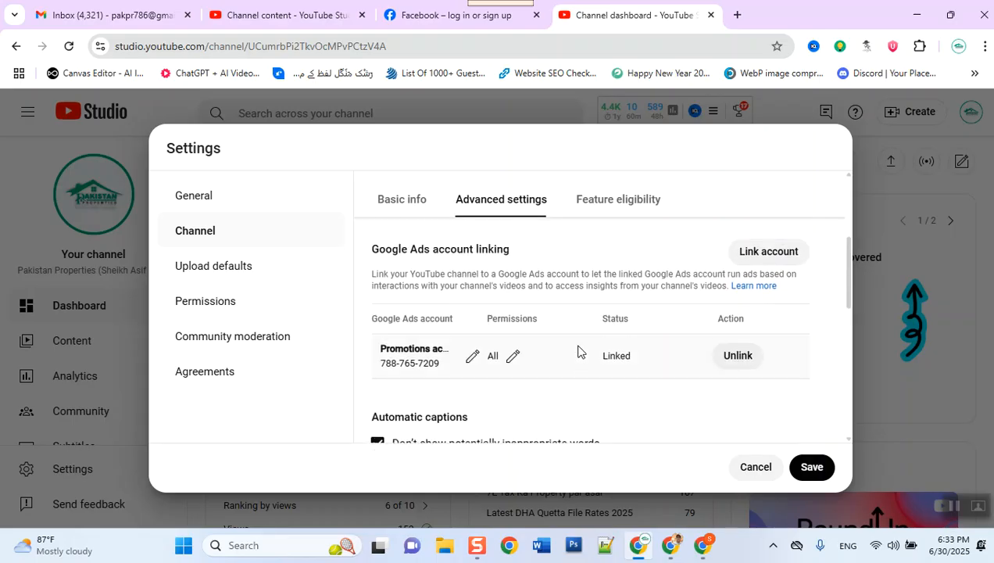
scroll(578, 351, "up", 1)
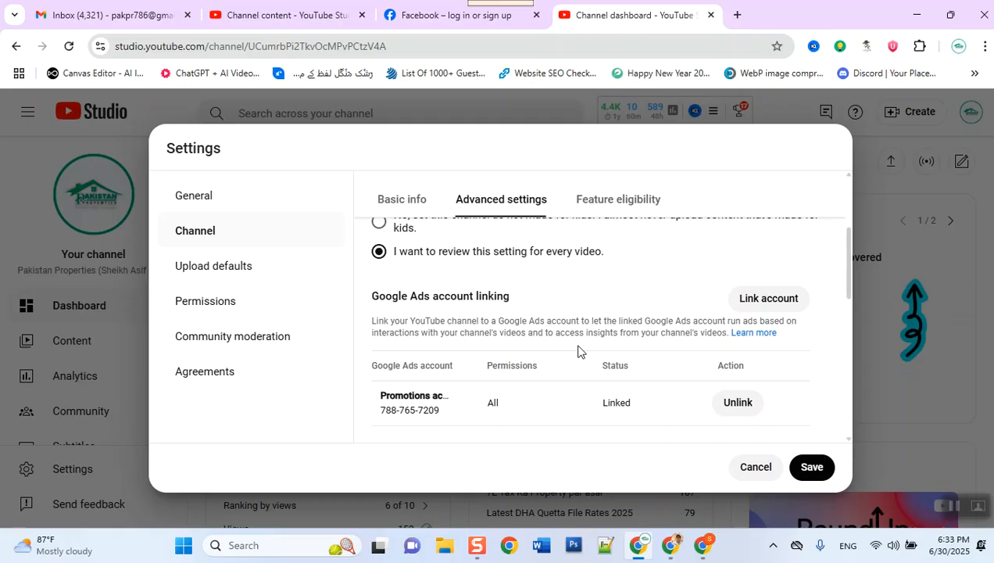
scroll(578, 351, "down", 5)
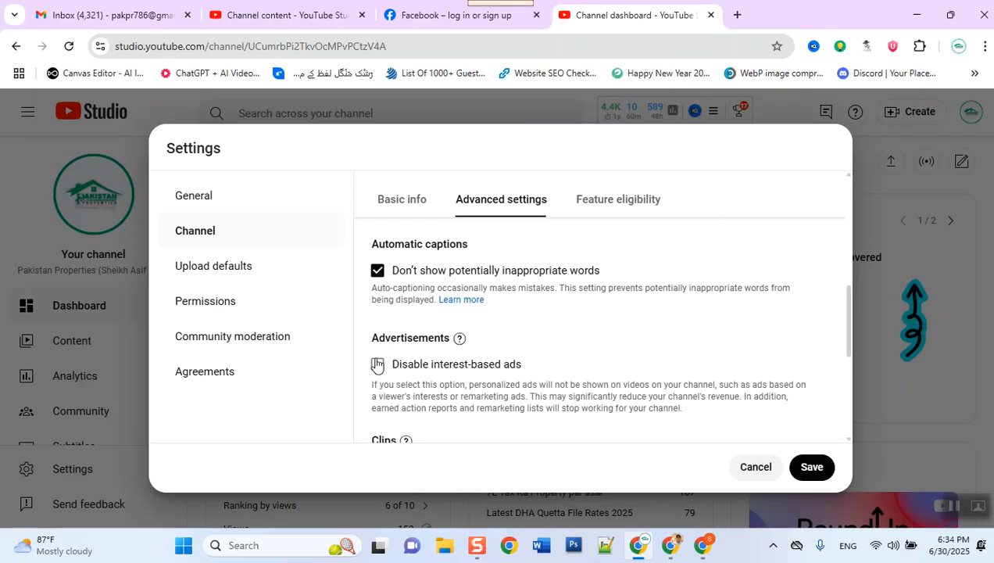
scroll(377, 359, "down", 1)
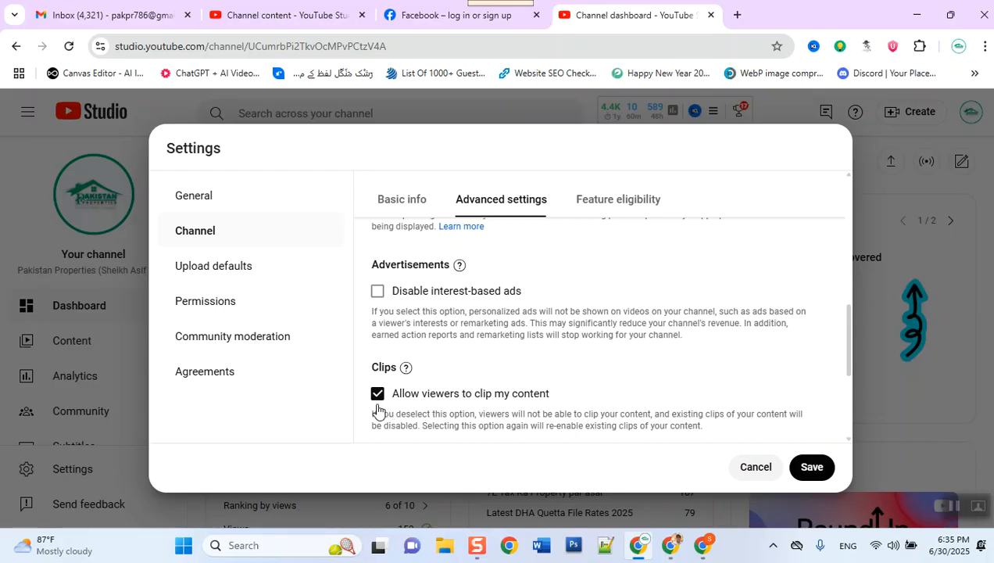
scroll(378, 406, "down", 2)
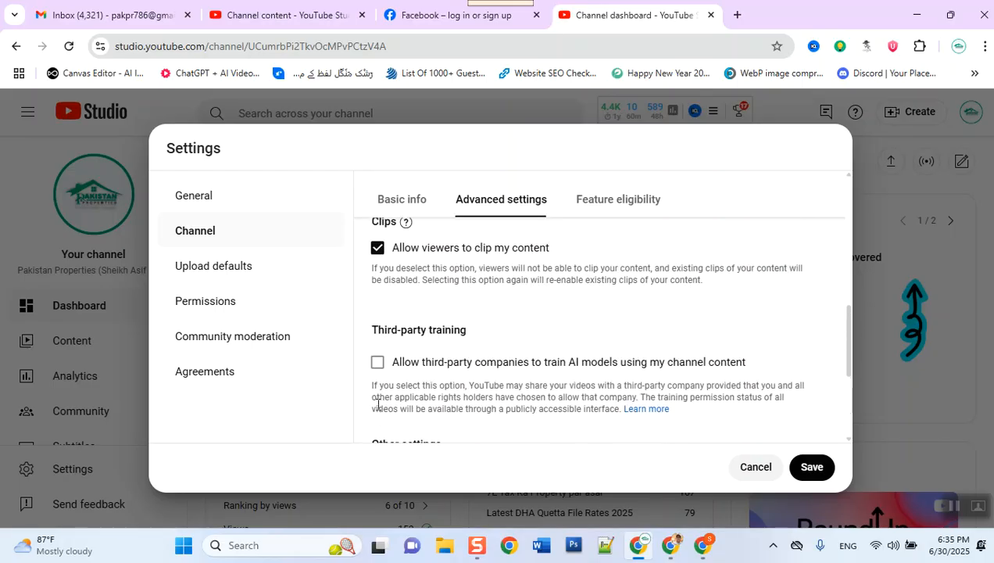
scroll(378, 401, "up", 1)
scroll(375, 406, "down", 2)
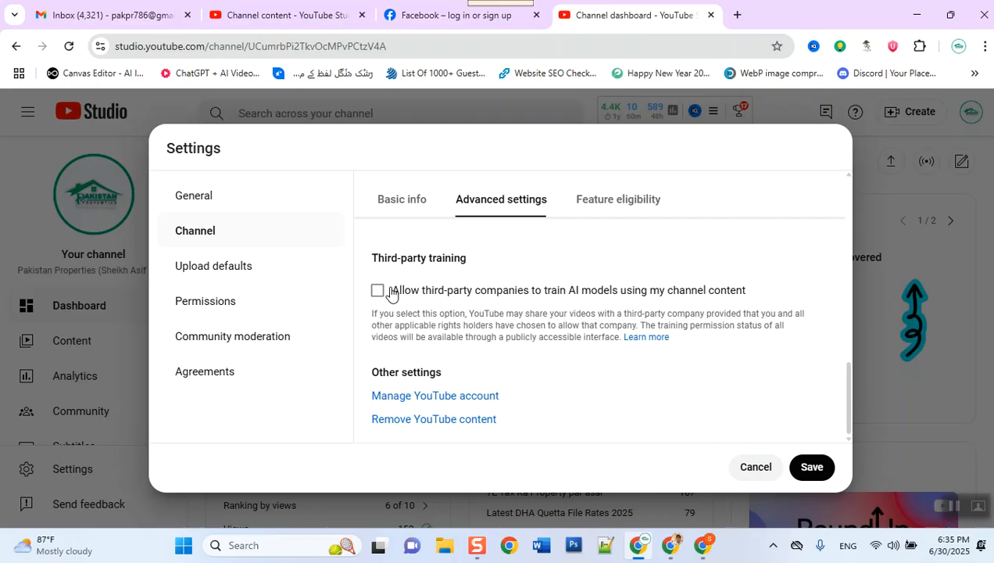
left_click(391, 292)
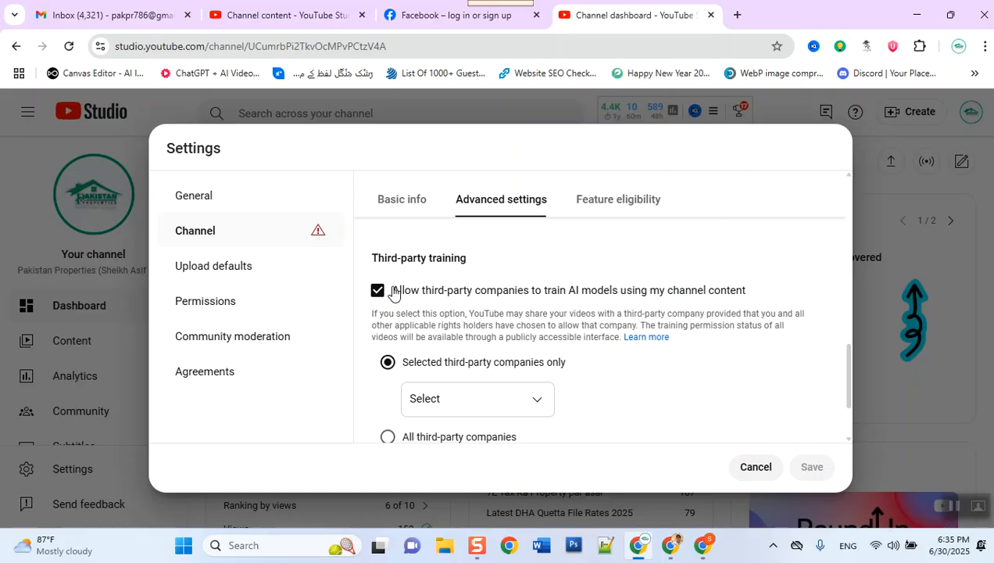
left_click(393, 292)
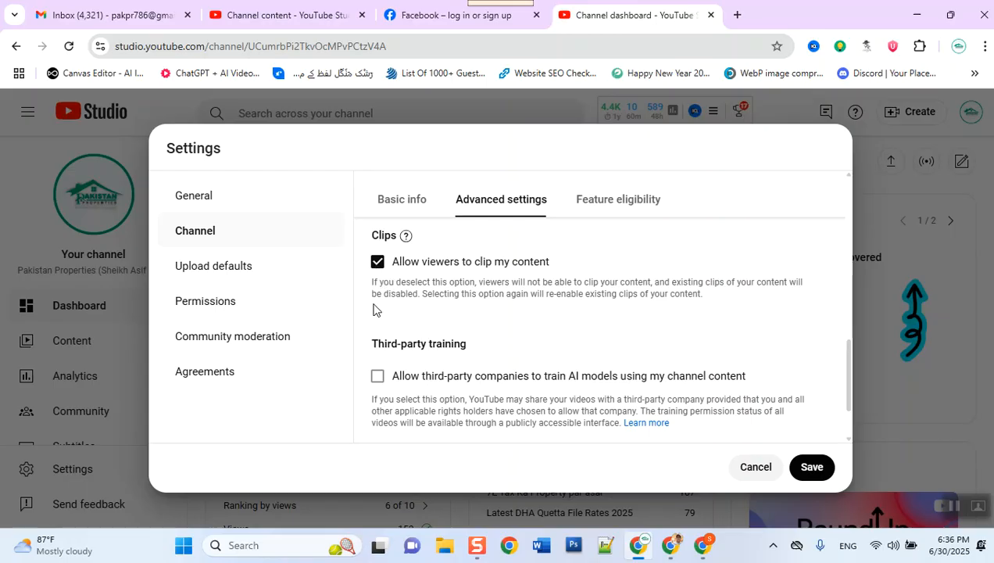
Step: Allow third-party AI training without selecting any company, then cancel the Settings dialog
left_click(376, 378)
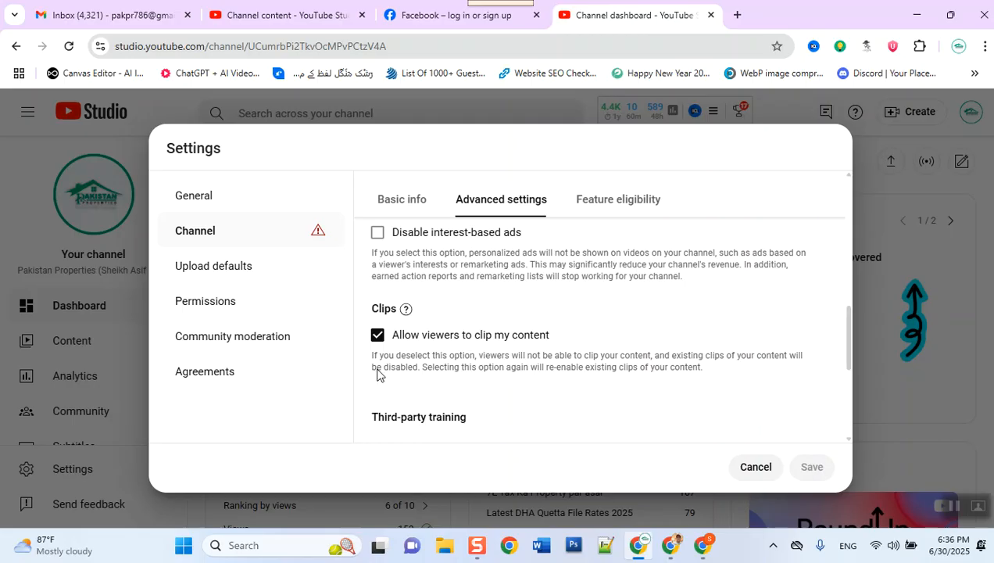
scroll(388, 357, "down", 3)
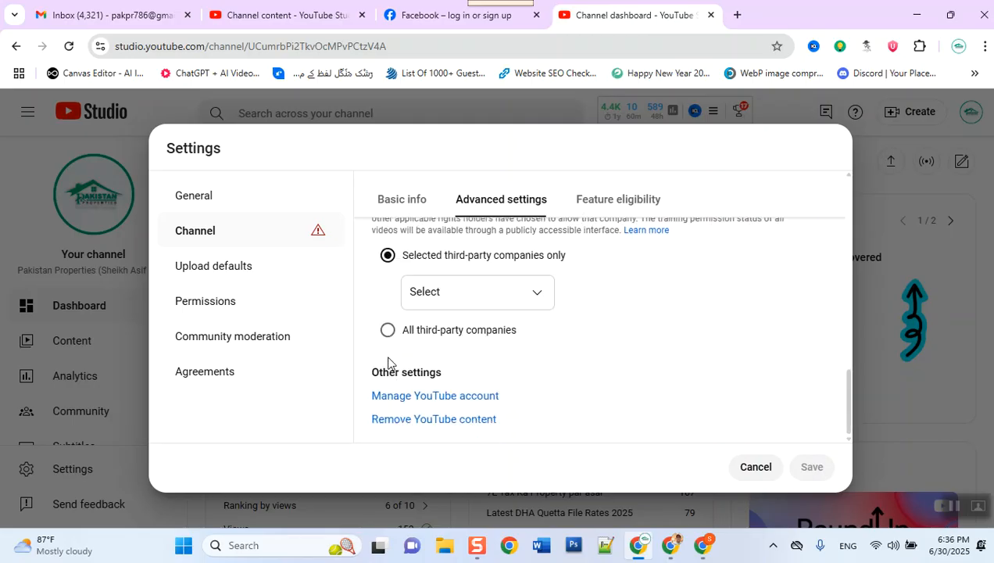
left_click(516, 304)
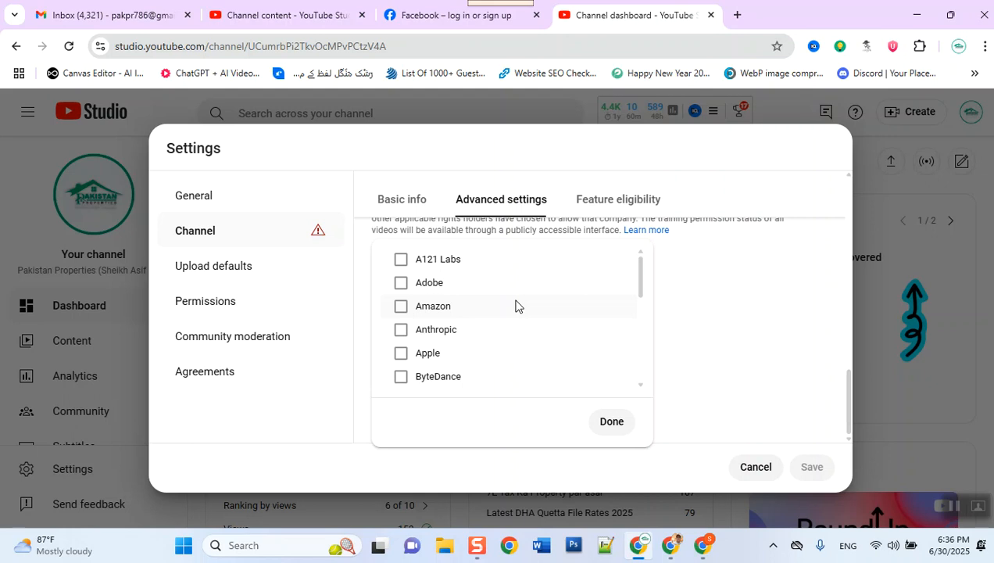
left_click(614, 424)
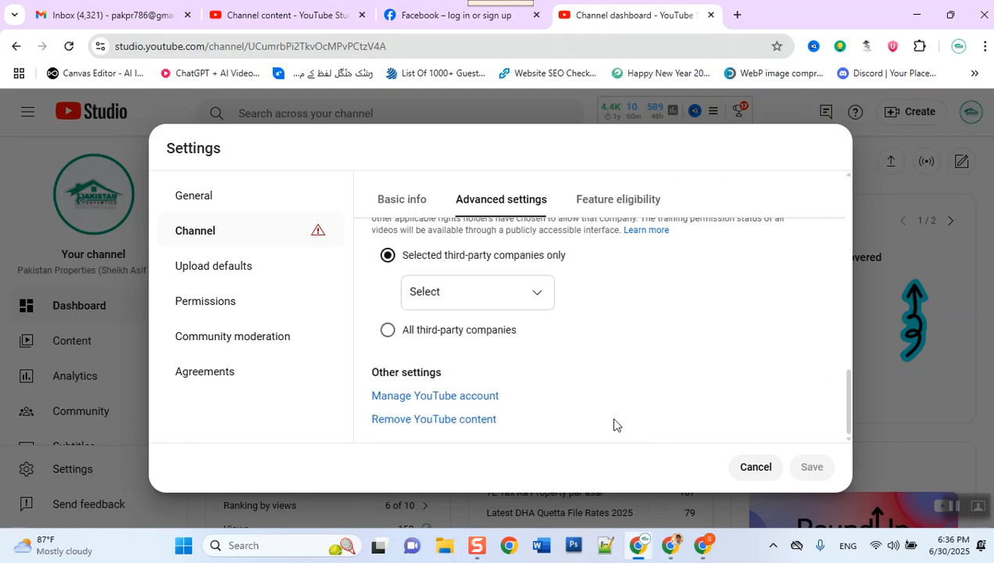
left_click(754, 469)
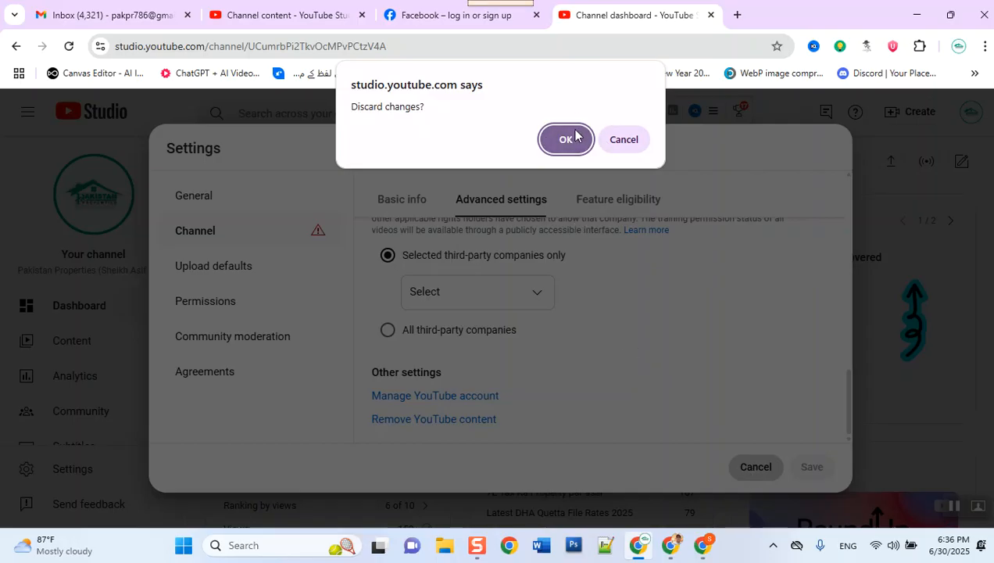
Step: Confirm 'Discard changes?' with OK and scroll through the Channel dashboard
left_click(575, 138)
scroll(580, 248, "down", 3)
scroll(577, 247, "down", 3)
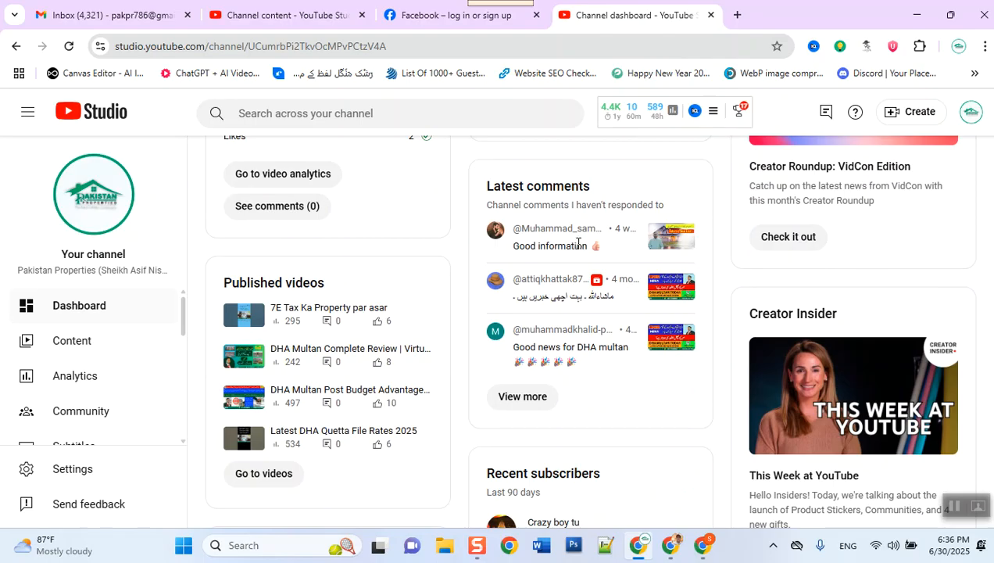
scroll(578, 244, "up", 6)
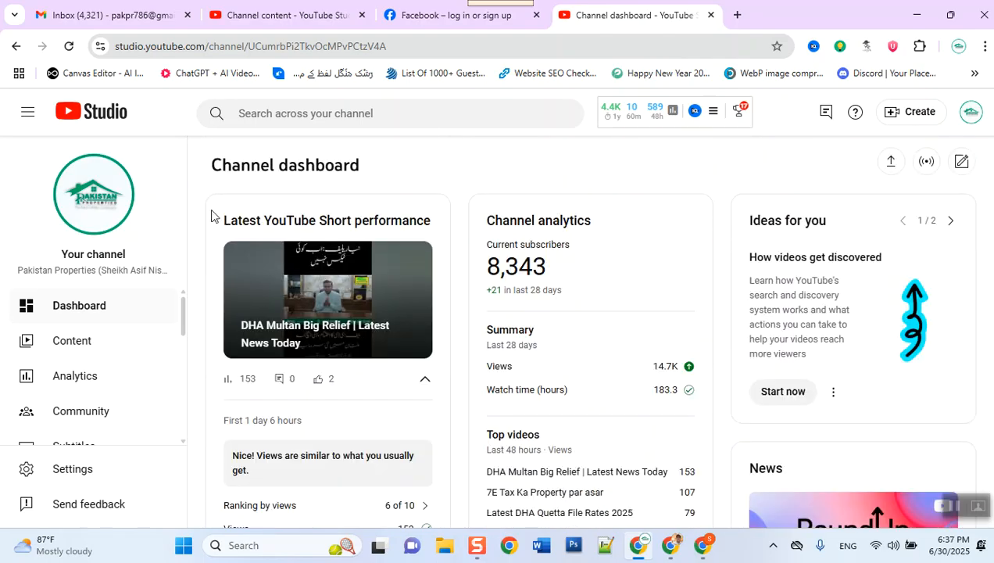